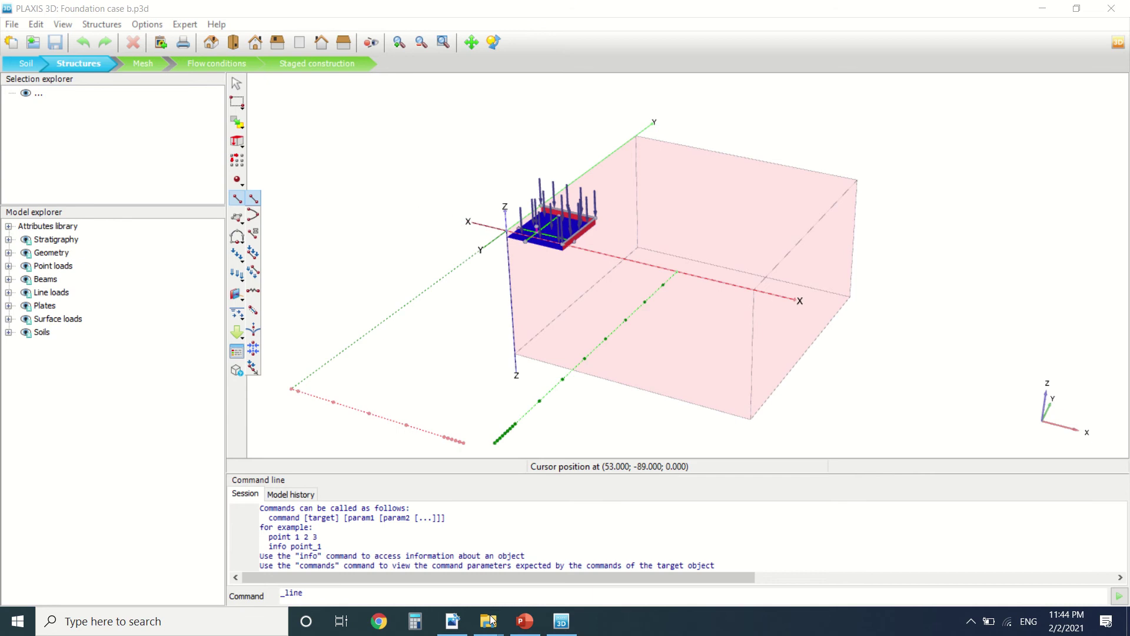
- Bring up page 27 of the tutorial PDF with the embedded beam steps and Table 1.4
{"action": "left_click", "coordinate": [452, 621]}
{"action": "scroll", "coordinate": [542, 365], "scroll_direction": "up", "scroll_amount": 20}
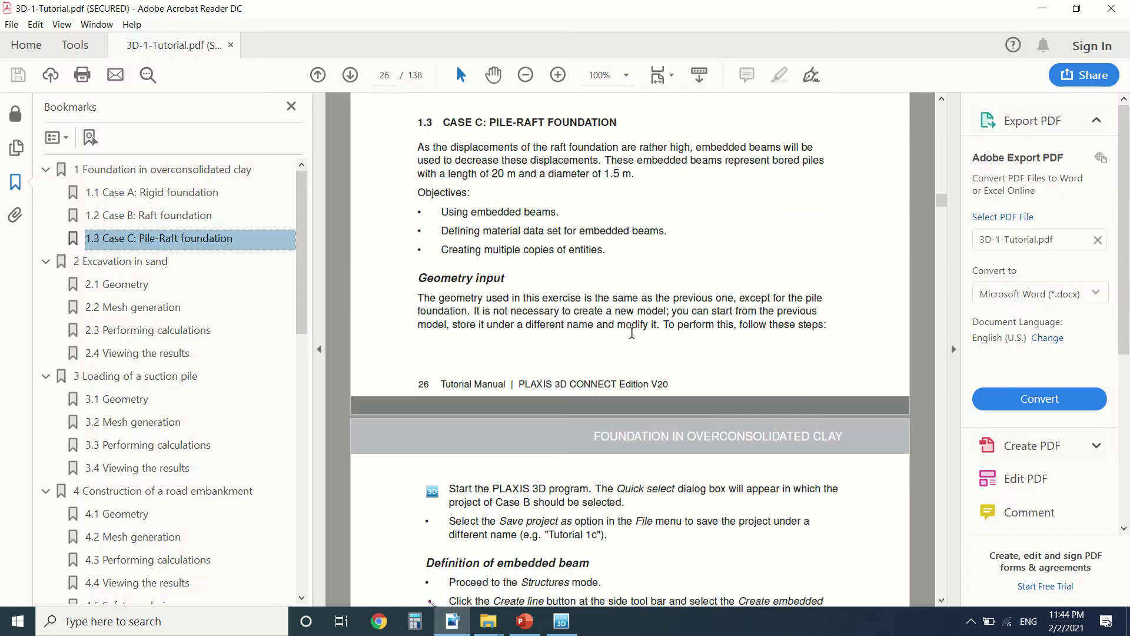
{"action": "scroll", "coordinate": [644, 318], "scroll_direction": "up", "scroll_amount": 2}
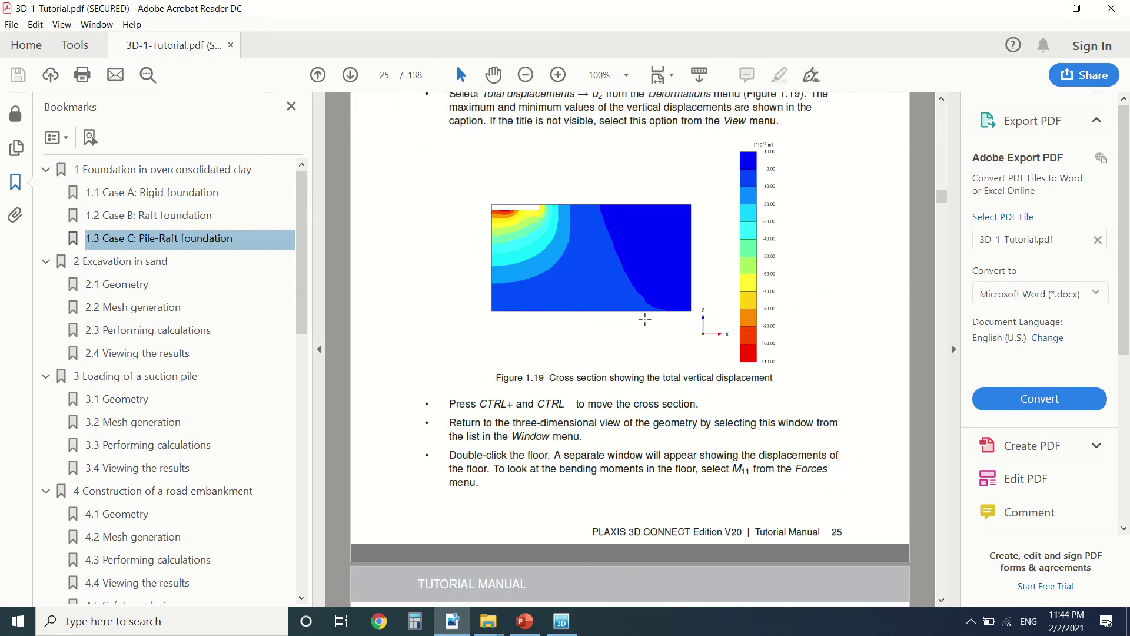
{"action": "scroll", "coordinate": [588, 295], "scroll_direction": "down", "scroll_amount": 10}
{"action": "scroll", "coordinate": [580, 277], "scroll_direction": "down", "scroll_amount": 15}
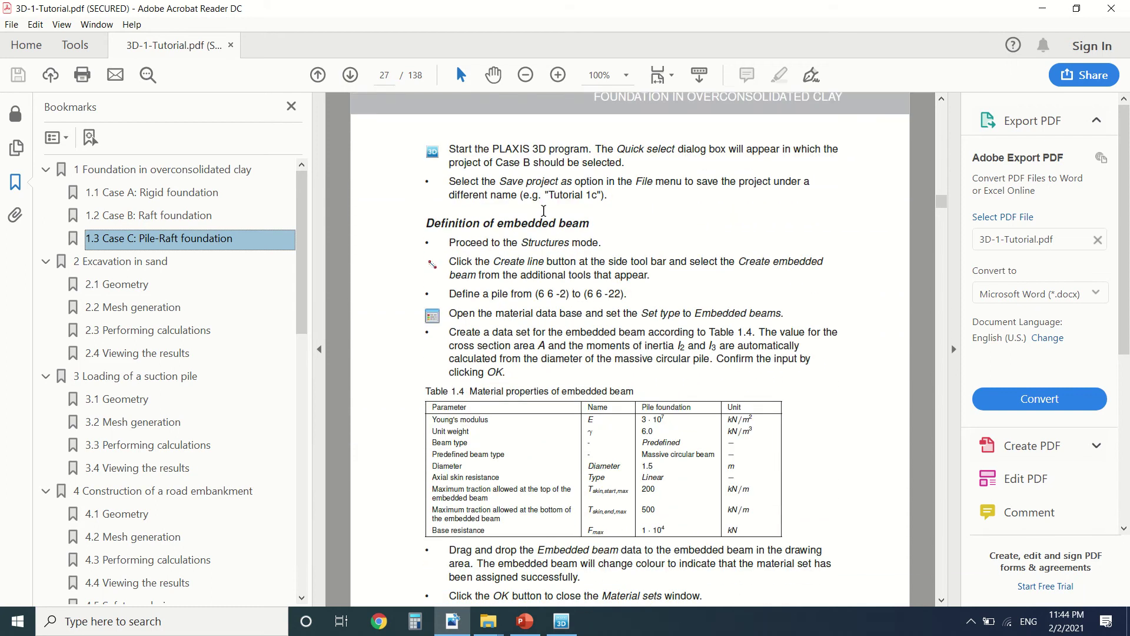
{"action": "scroll", "coordinate": [552, 195], "scroll_direction": "down", "scroll_amount": 3}
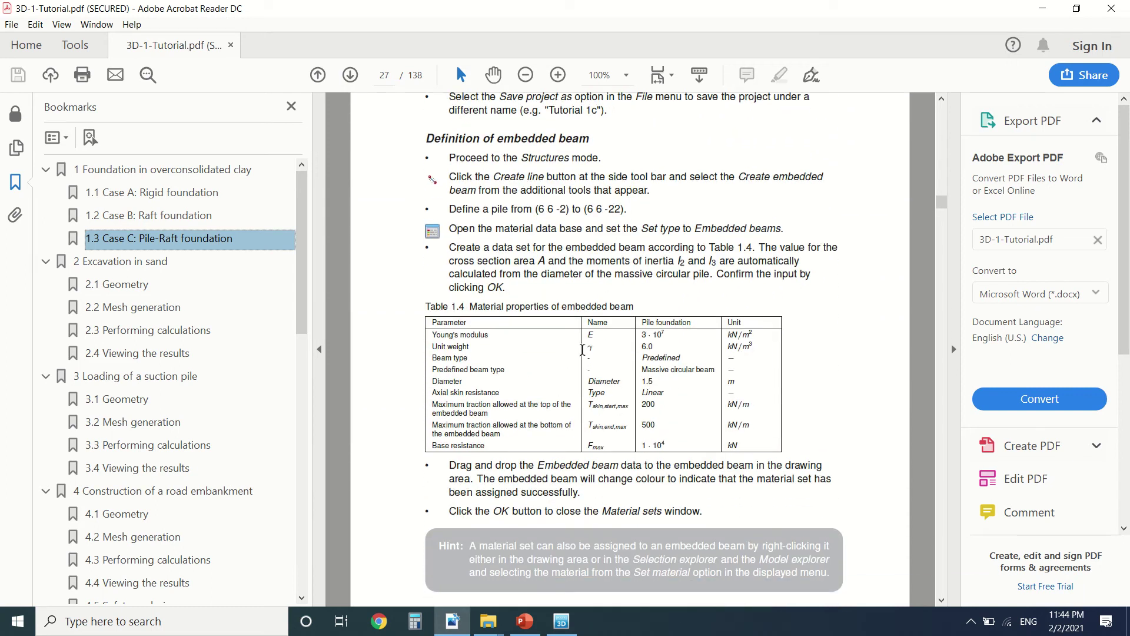
- Save the PLAXIS project under the new name 'Foundation case c'
{"action": "left_click", "coordinate": [561, 621]}
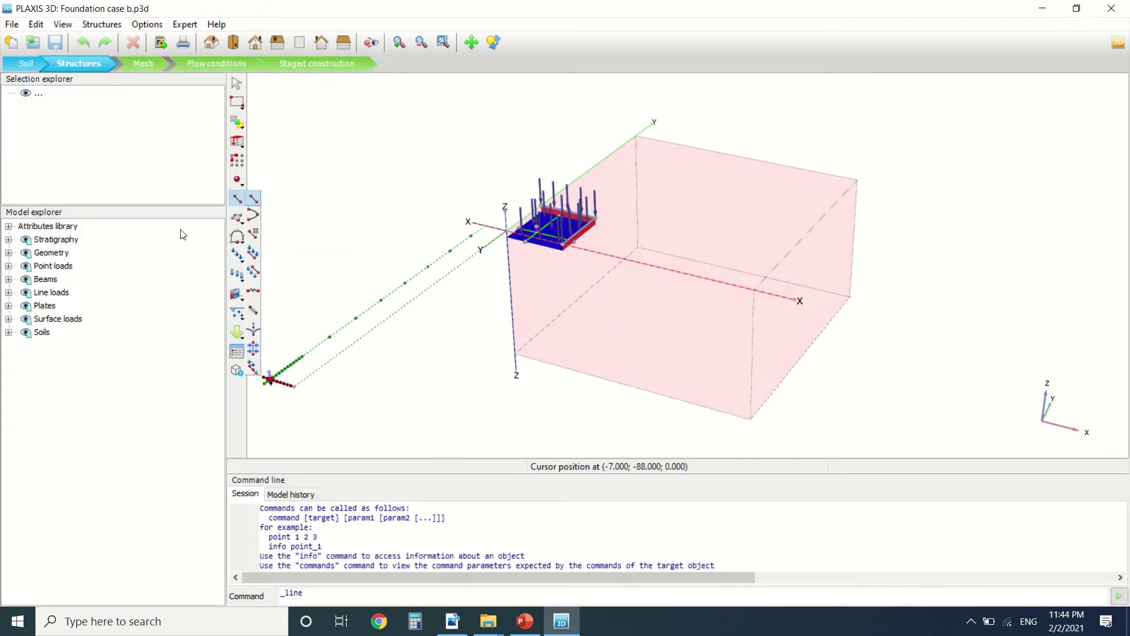
{"action": "left_click", "coordinate": [11, 24]}
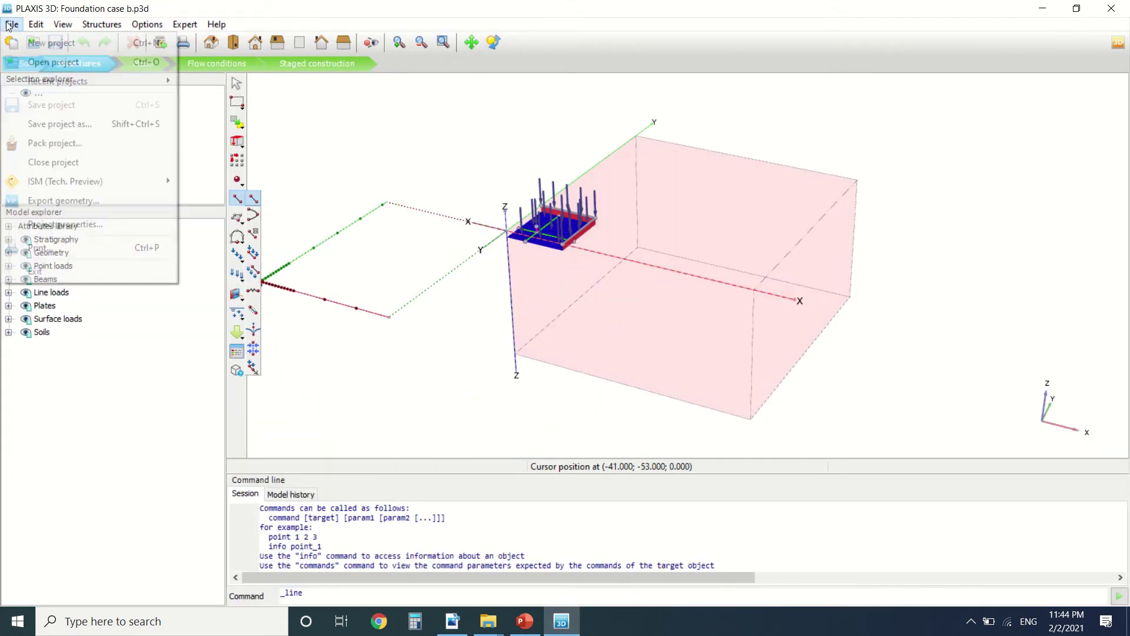
{"action": "left_click", "coordinate": [84, 122]}
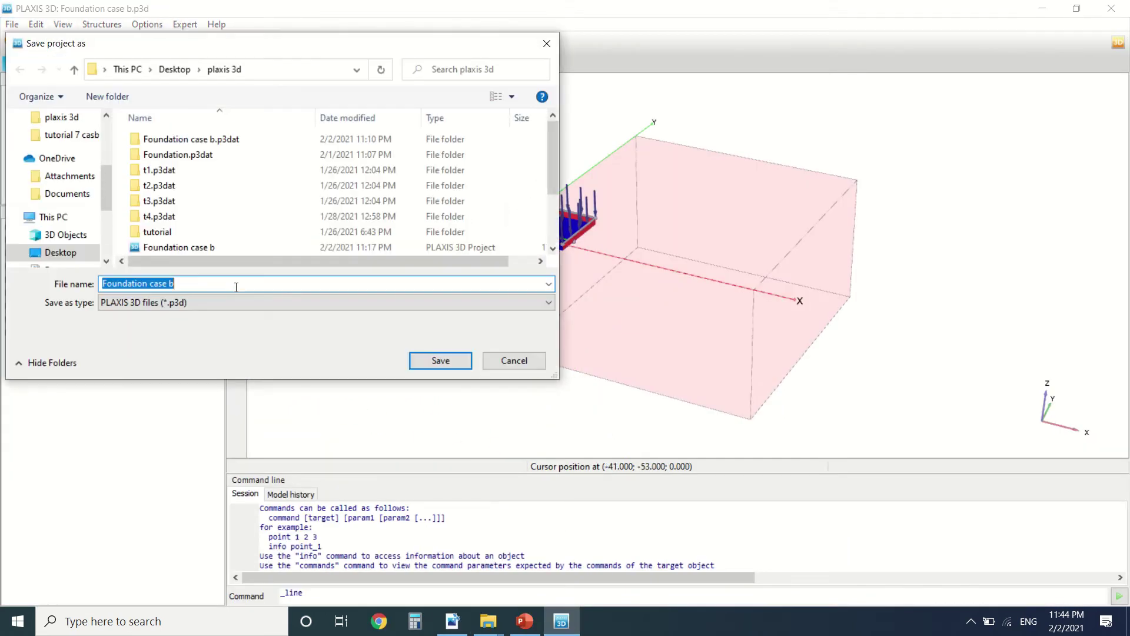
{"action": "left_click", "coordinate": [196, 283]}
{"action": "key", "text": "BackSpace"}
{"action": "type", "text": "c"}
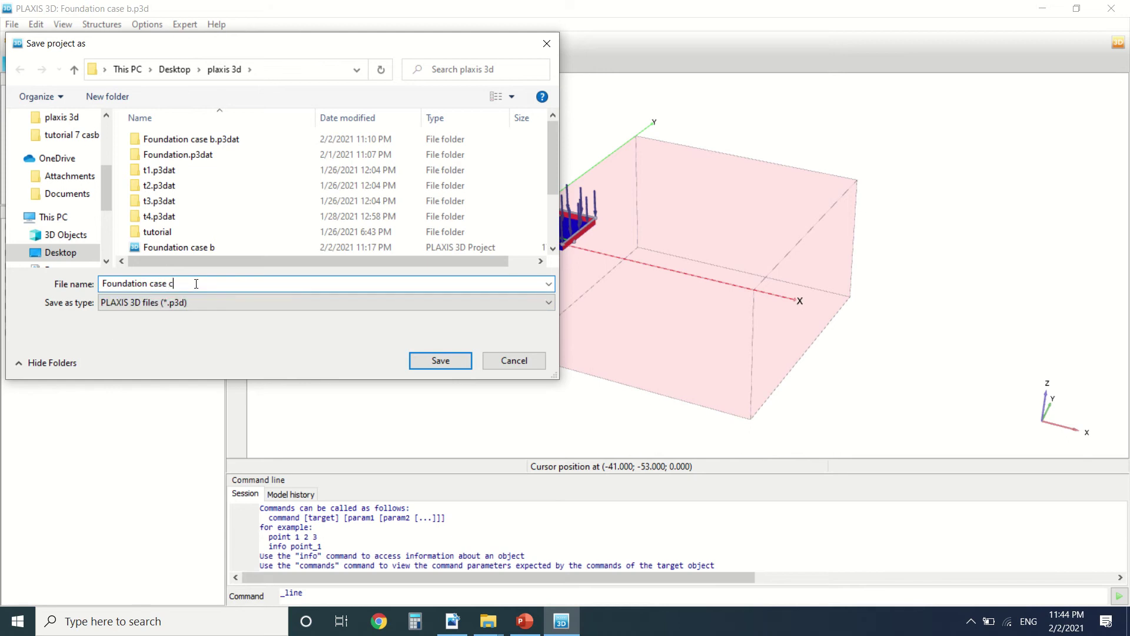
{"action": "left_click", "coordinate": [440, 360]}
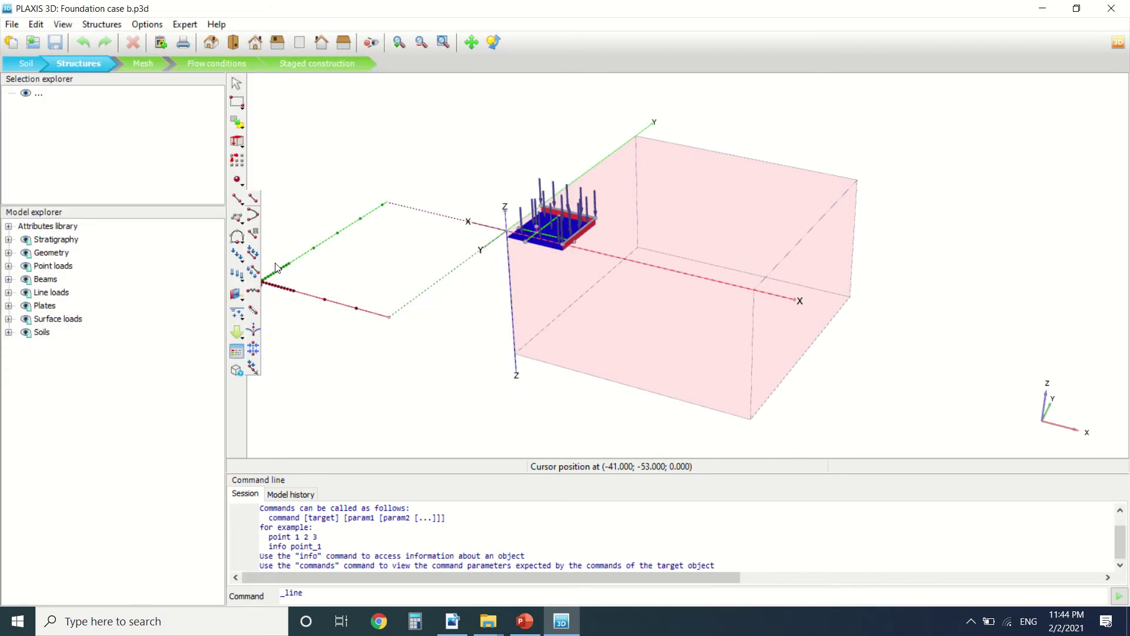
- Draw an embedded beam and set its top point to (6, 6, -2)
{"action": "left_click", "coordinate": [258, 310]}
{"action": "left_click", "coordinate": [259, 220]}
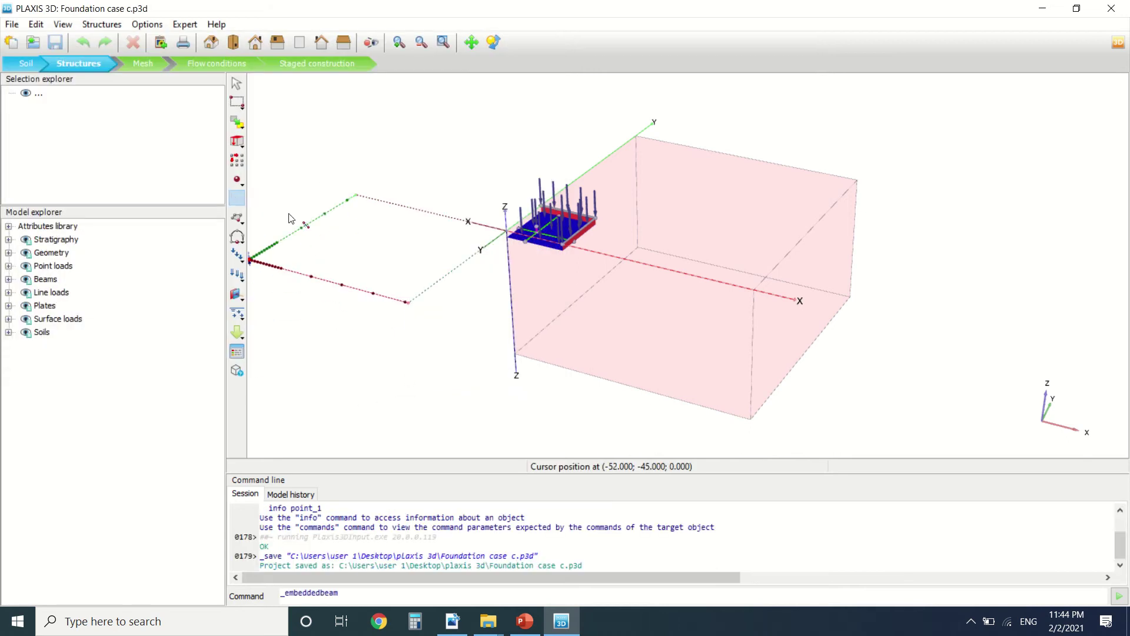
{"action": "left_click", "coordinate": [361, 271]}
{"action": "left_click", "coordinate": [79, 121]}
{"action": "left_click", "coordinate": [72, 120]}
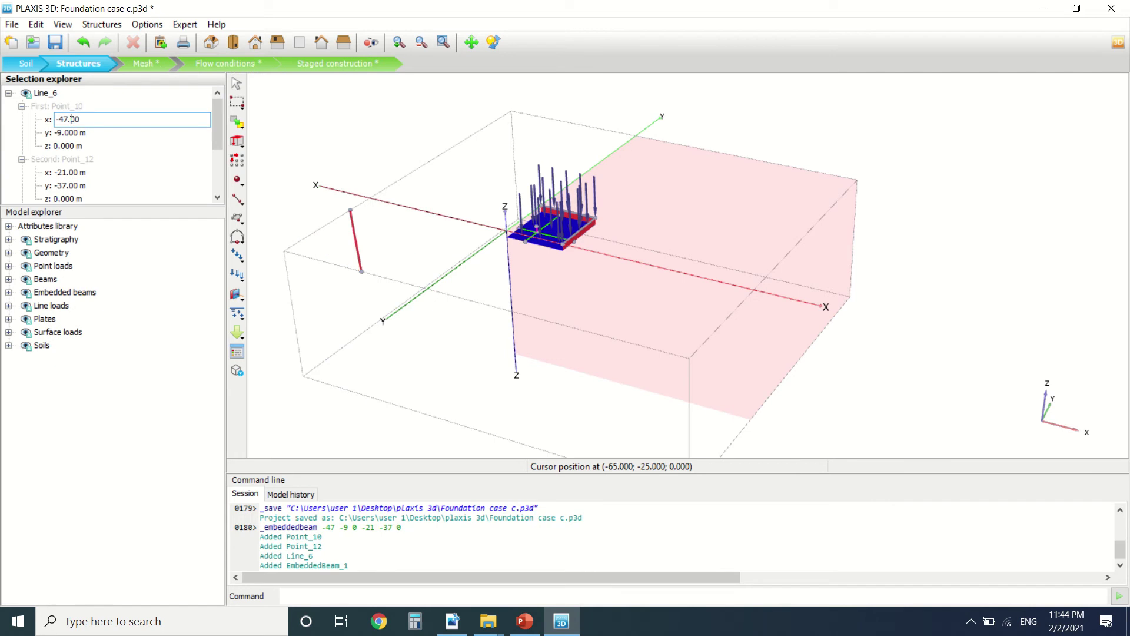
{"action": "double_click", "coordinate": [72, 120]}
{"action": "type", "text": "6"}
{"action": "key", "text": "Return"}
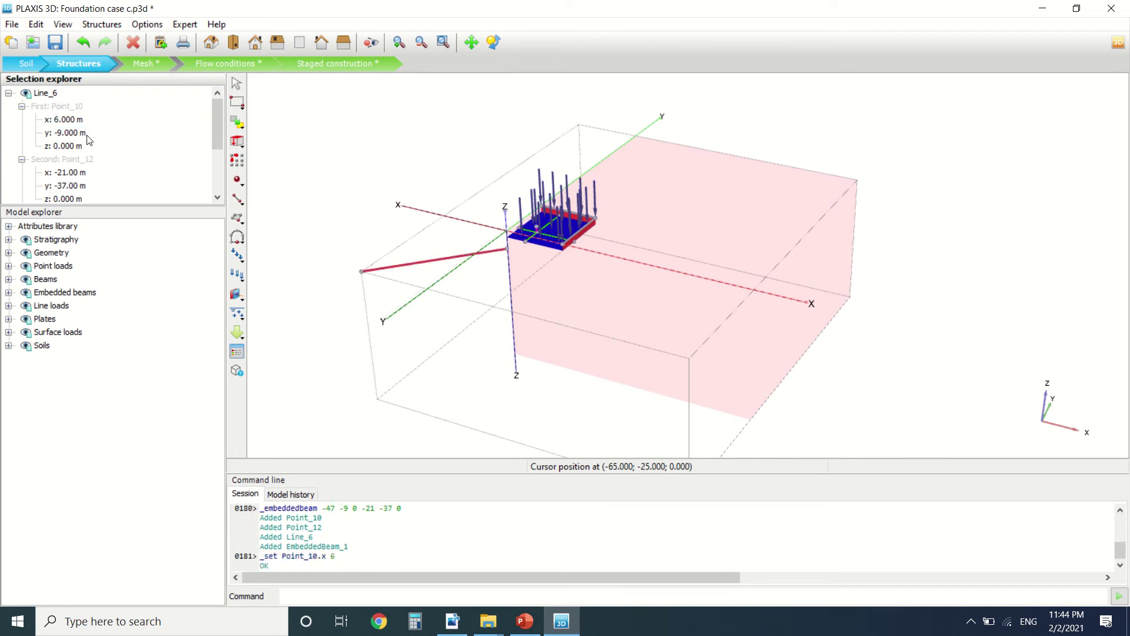
{"action": "left_click", "coordinate": [84, 133]}
{"action": "type", "text": "6"}
{"action": "key", "text": "Return"}
{"action": "left_click", "coordinate": [71, 147]}
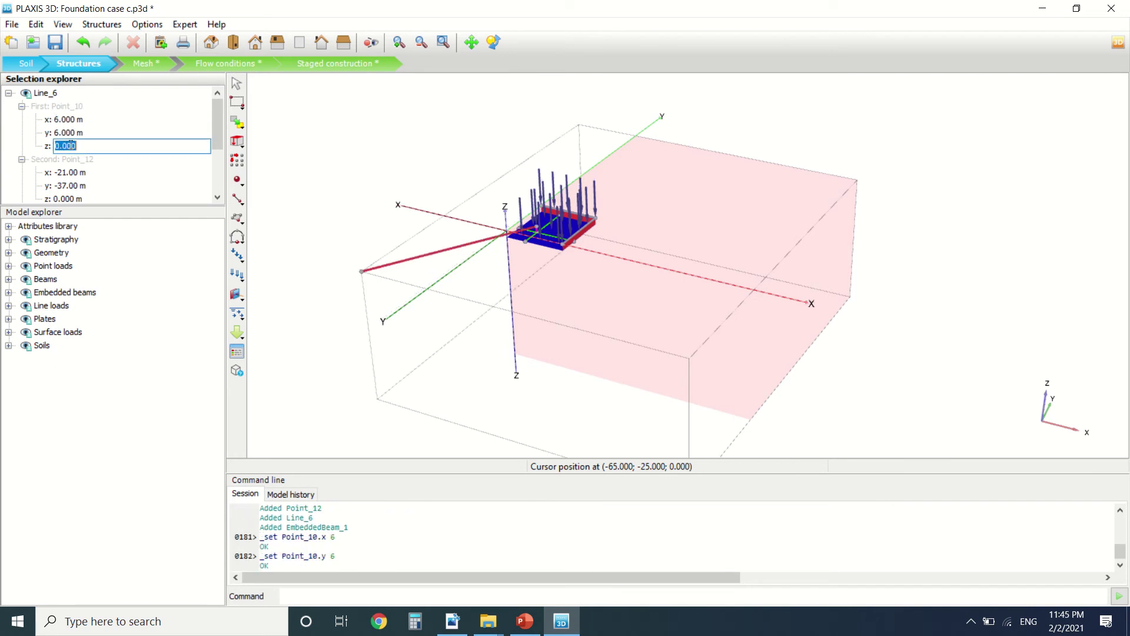
{"action": "type", "text": "-"}
{"action": "key", "text": "Return"}
- Set the pile's bottom point to (6, 6, -22)
{"action": "left_click", "coordinate": [68, 172]}
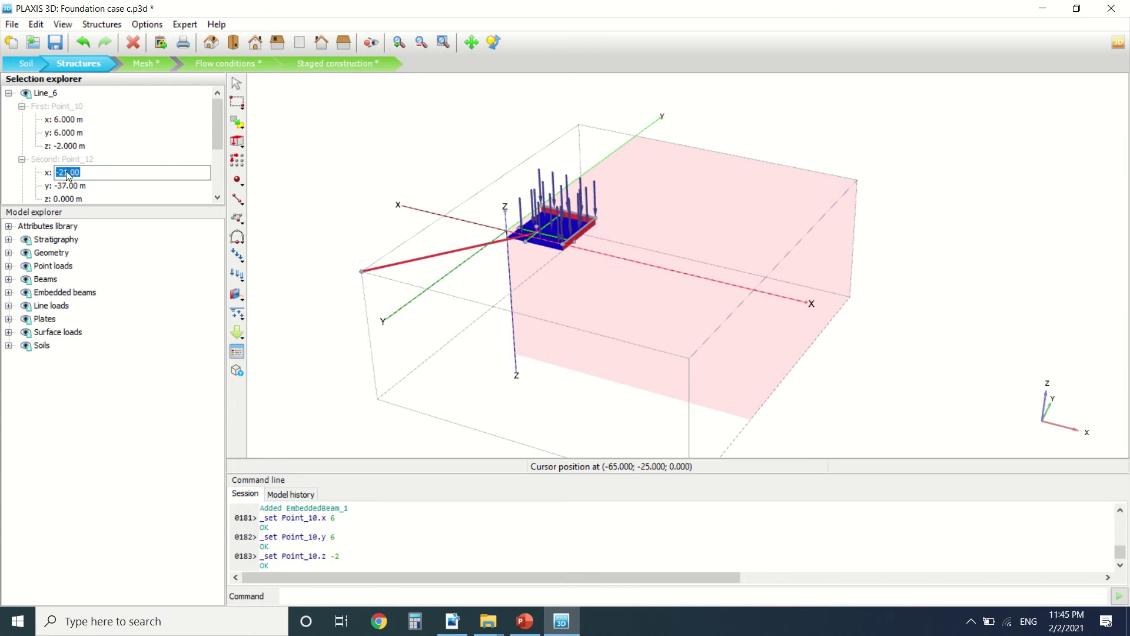
{"action": "type", "text": "6"}
{"action": "key", "text": "Return"}
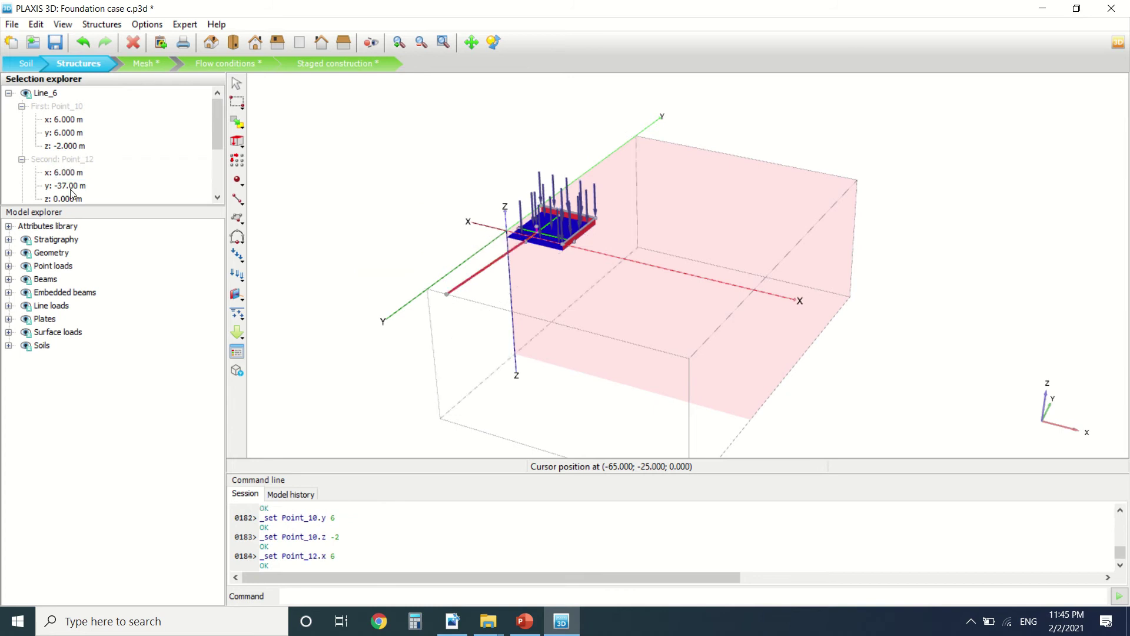
{"action": "left_click", "coordinate": [72, 185]}
{"action": "type", "text": "6"}
{"action": "key", "text": "Return"}
{"action": "left_click", "coordinate": [71, 198]}
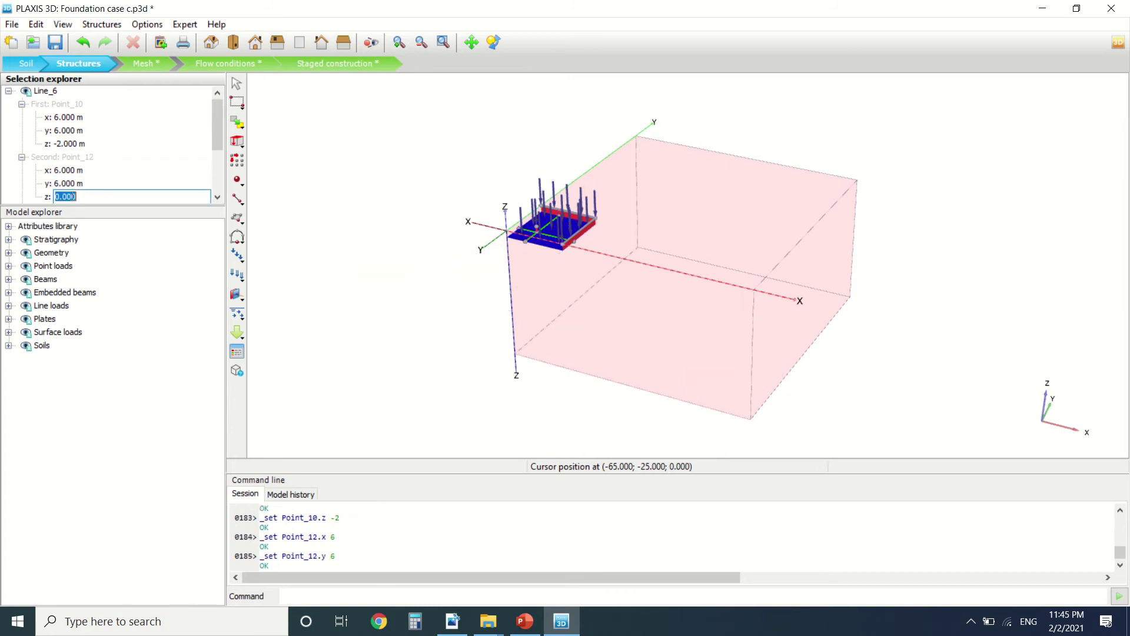
{"action": "type", "text": "-22"}
{"action": "key", "text": "Return"}
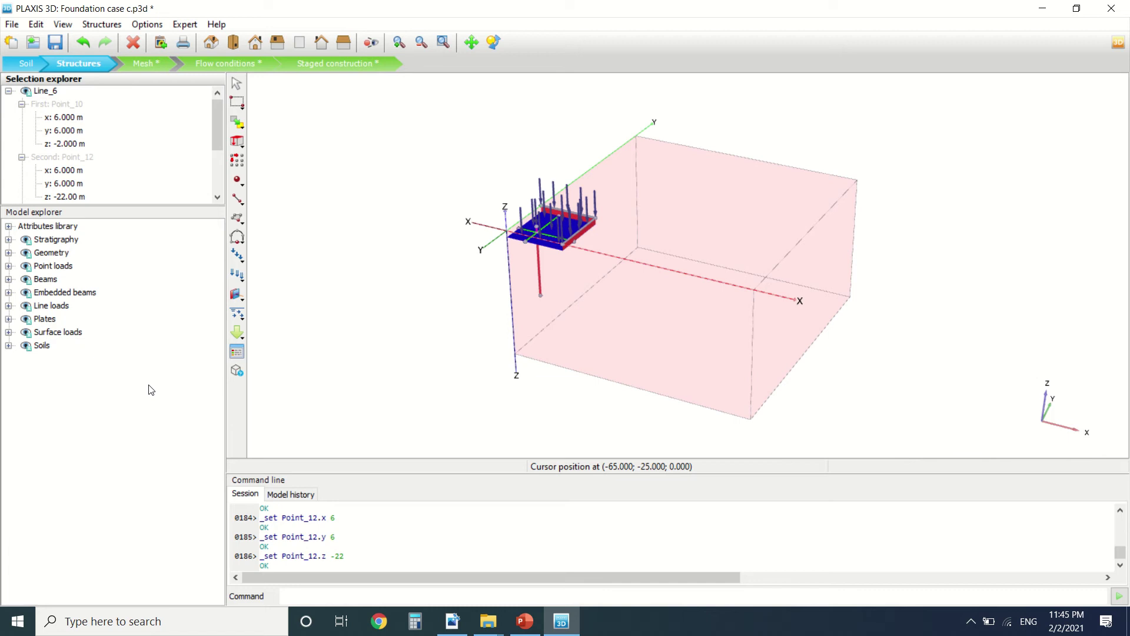
{"action": "left_click", "coordinate": [237, 198]}
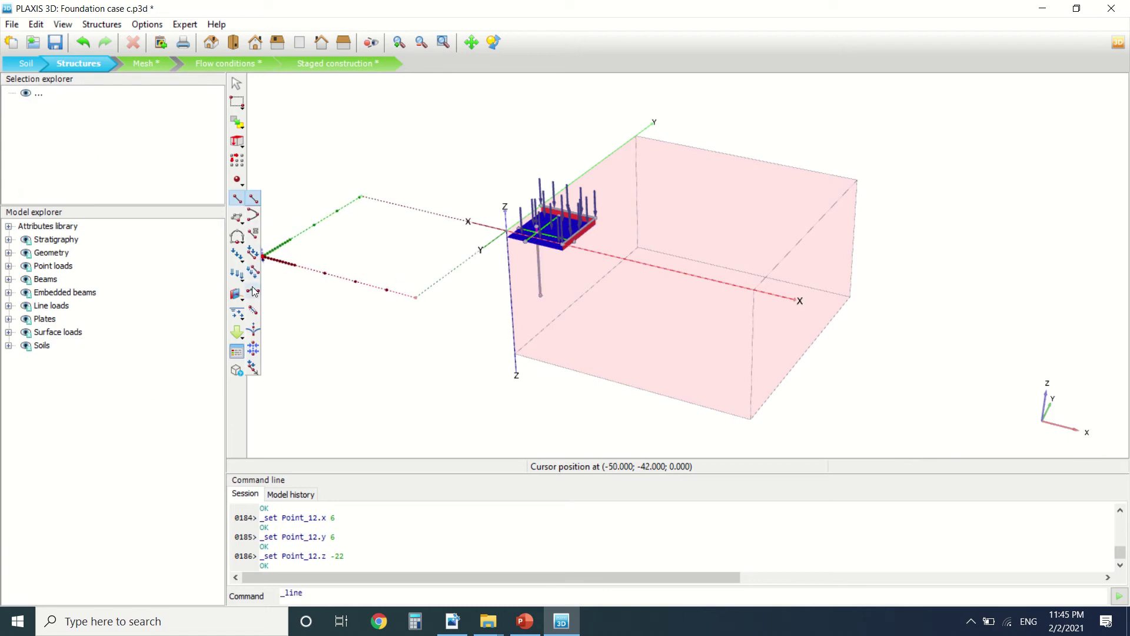
- Draw a second embedded beam with its top point at (18, 6, -2)
{"action": "left_click", "coordinate": [254, 310]}
{"action": "left_click", "coordinate": [354, 309]}
{"action": "left_click", "coordinate": [334, 259]}
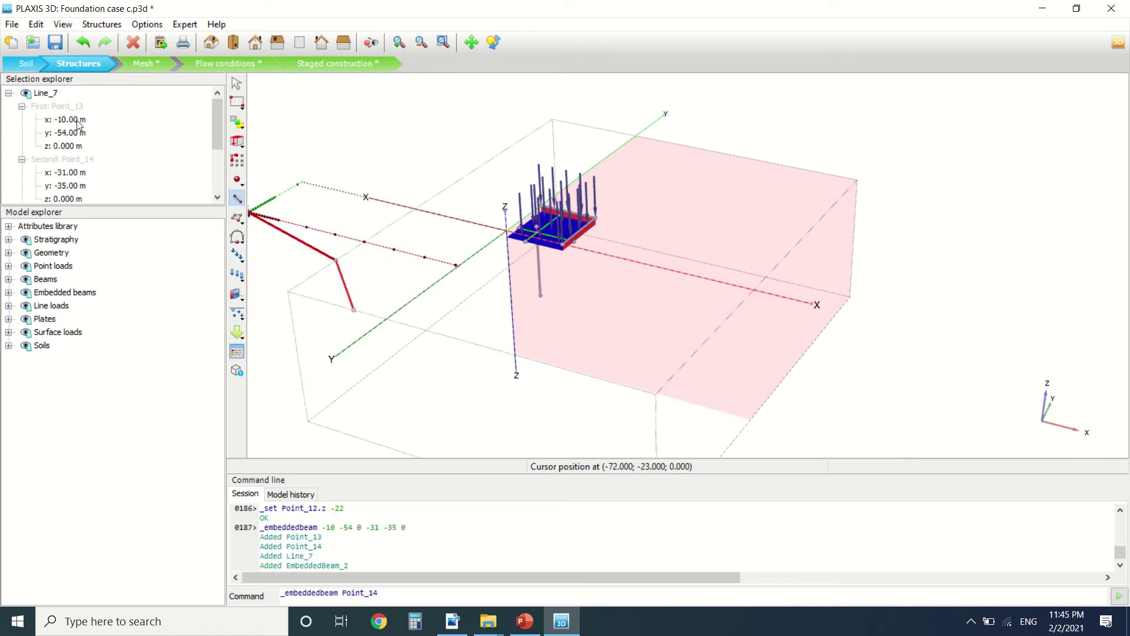
{"action": "left_click", "coordinate": [76, 120]}
{"action": "type", "text": "18"}
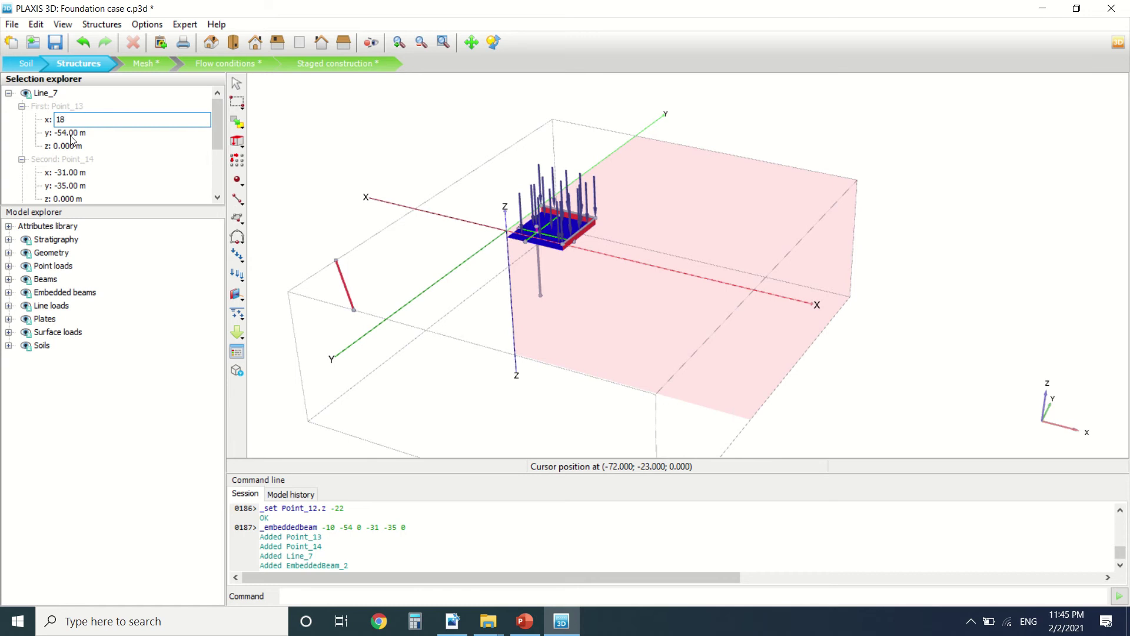
{"action": "key", "text": "Return"}
{"action": "left_click", "coordinate": [70, 134]}
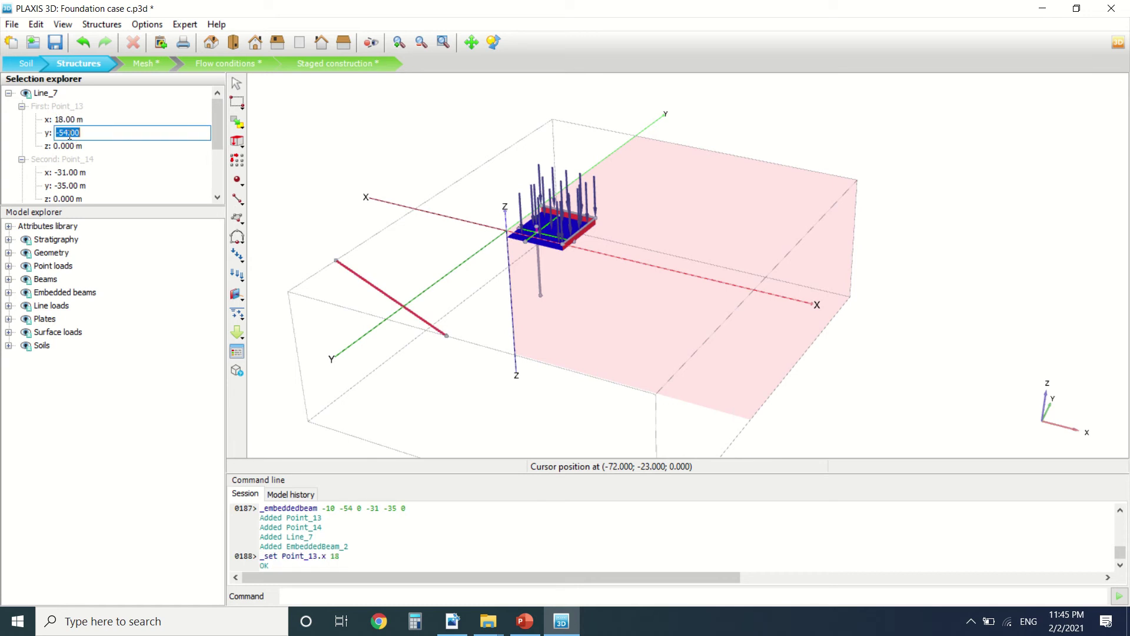
{"action": "type", "text": "6"}
{"action": "key", "text": "Return"}
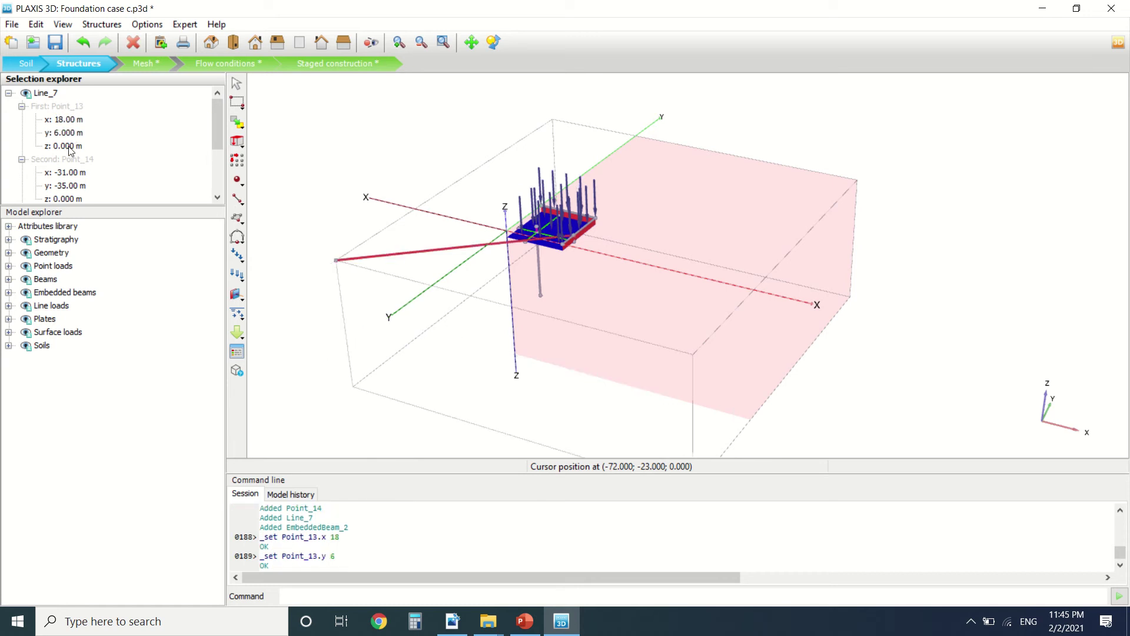
{"action": "left_click", "coordinate": [71, 146]}
{"action": "type", "text": "-2"}
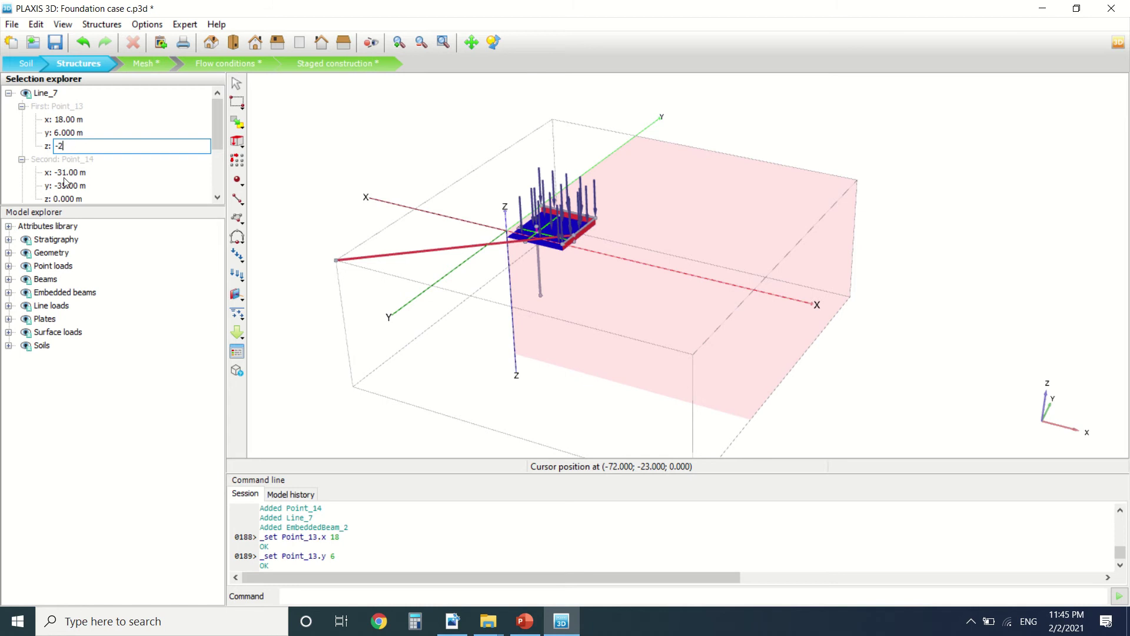
{"action": "key", "text": "Return"}
- Set the second pile's bottom point to (18, 6, -22)
{"action": "left_click", "coordinate": [65, 177]}
{"action": "type", "text": "18"}
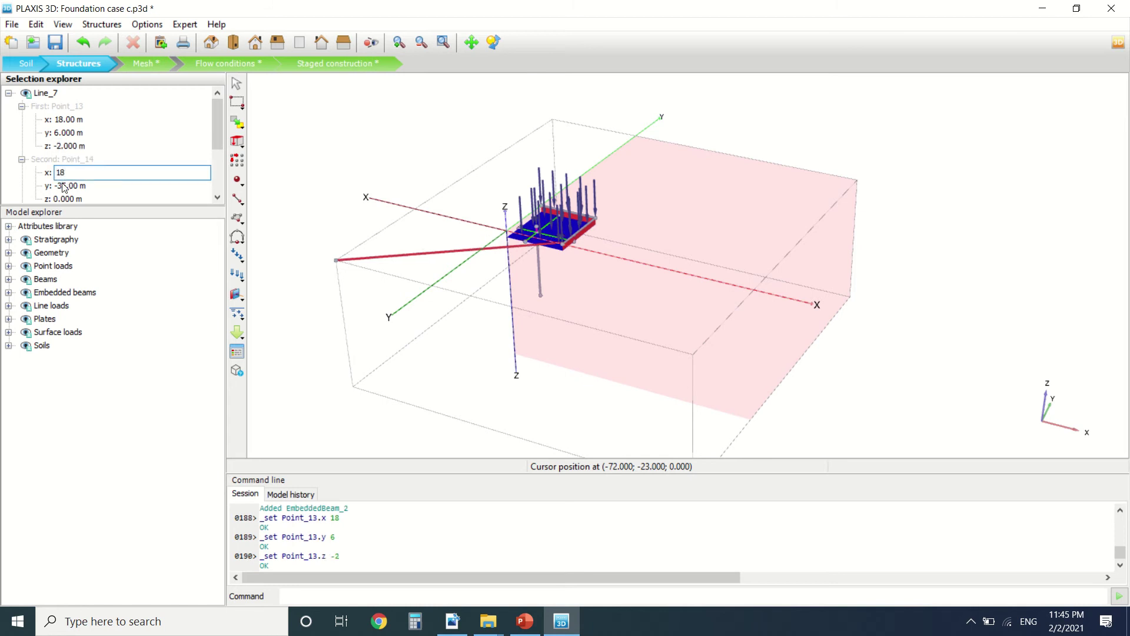
{"action": "key", "text": "Return"}
{"action": "left_click", "coordinate": [64, 185]}
{"action": "type", "text": "6"}
{"action": "key", "text": "Return"}
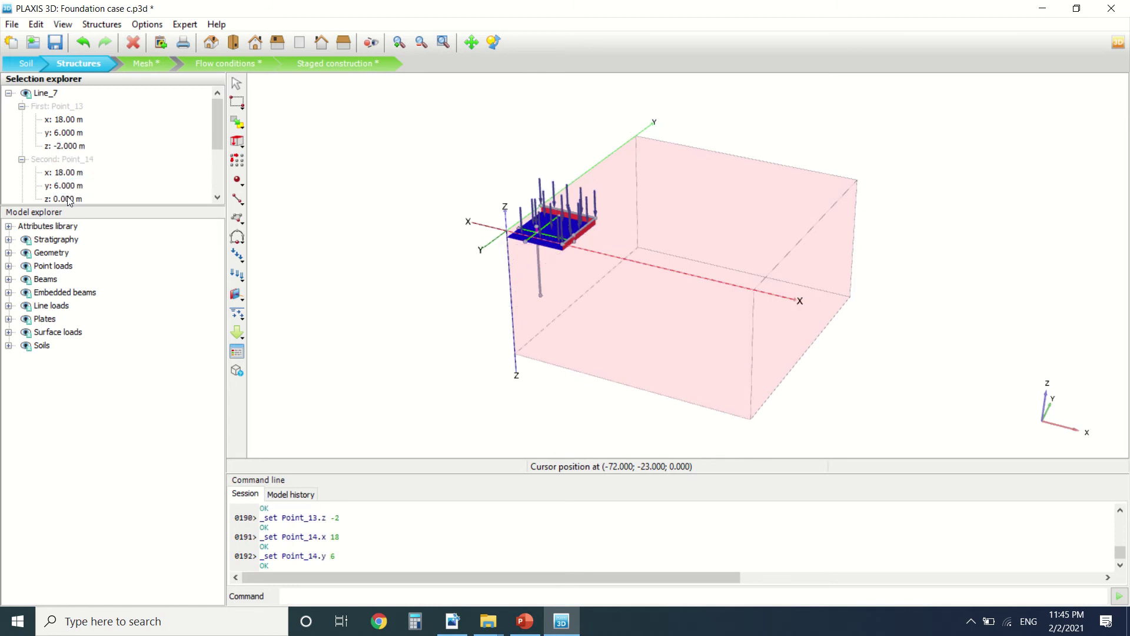
{"action": "left_click", "coordinate": [68, 197]}
{"action": "type", "text": "-22"}
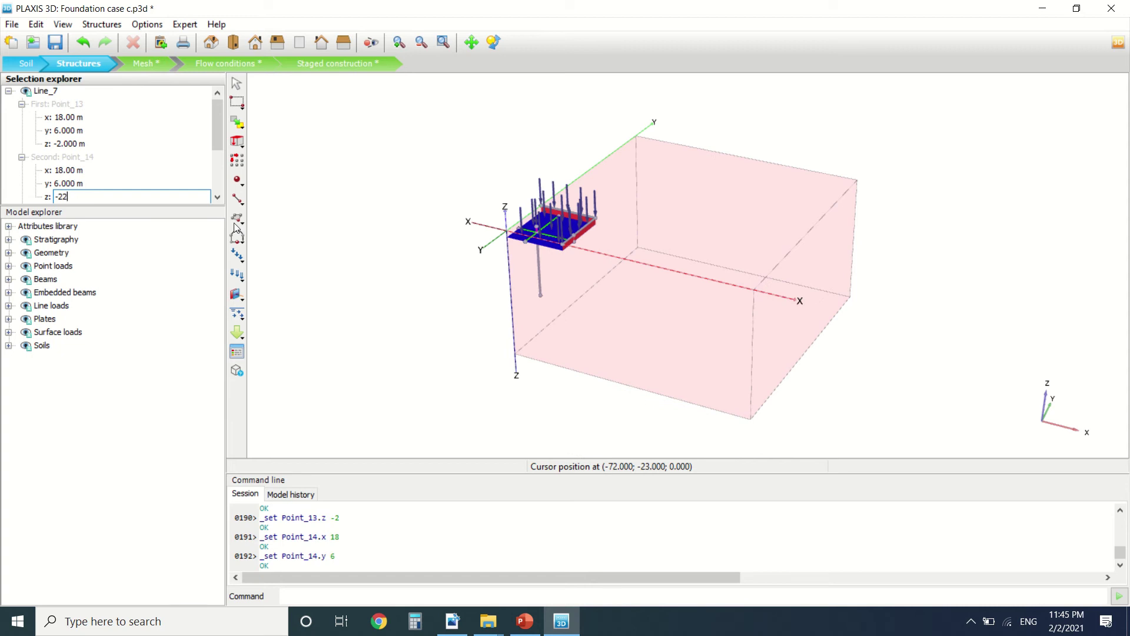
{"action": "key", "text": "Return"}
{"action": "scroll", "coordinate": [551, 242], "scroll_direction": "up", "scroll_amount": 1}
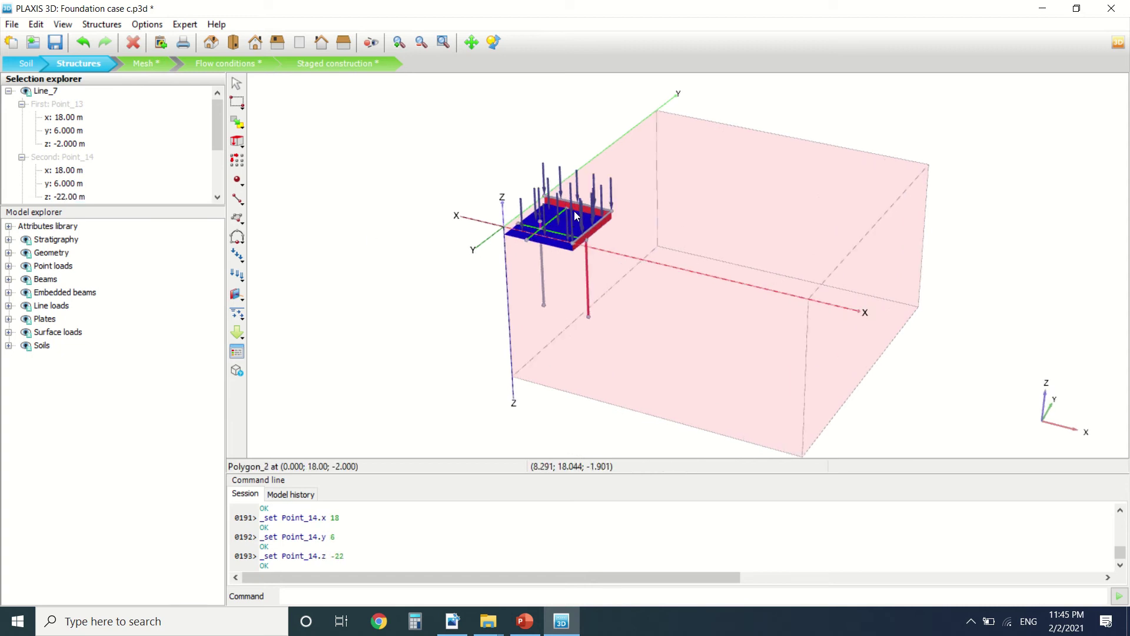
- Draw a third embedded beam with its top point at (6, 18, -2)
{"action": "left_click", "coordinate": [243, 217]}
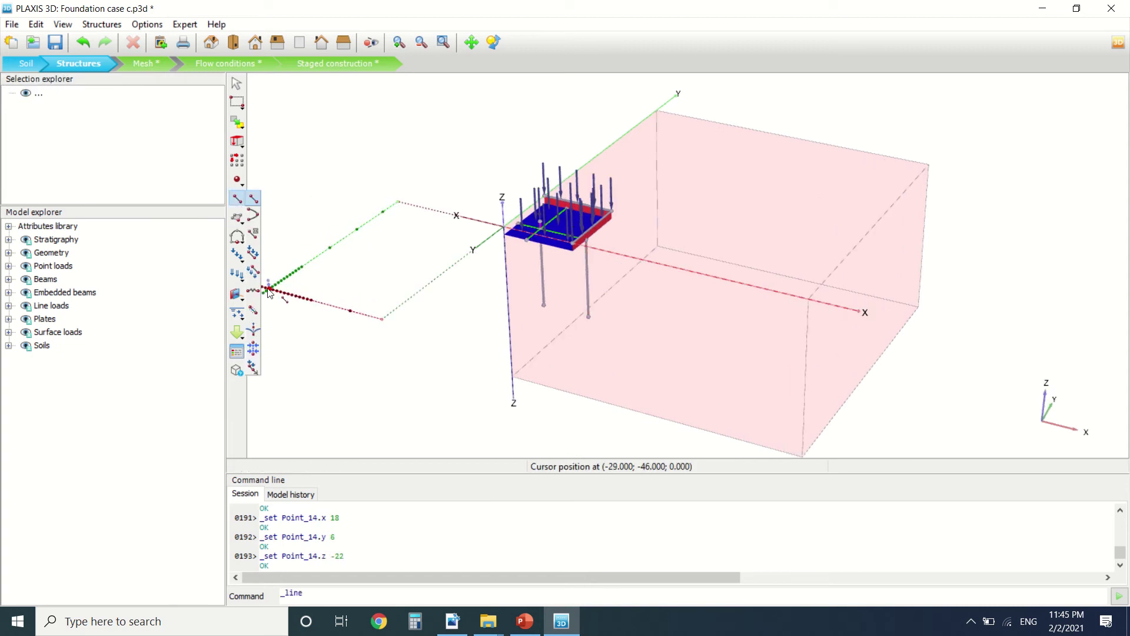
{"action": "left_click", "coordinate": [253, 309]}
{"action": "left_click", "coordinate": [386, 308]}
{"action": "left_click", "coordinate": [363, 245]}
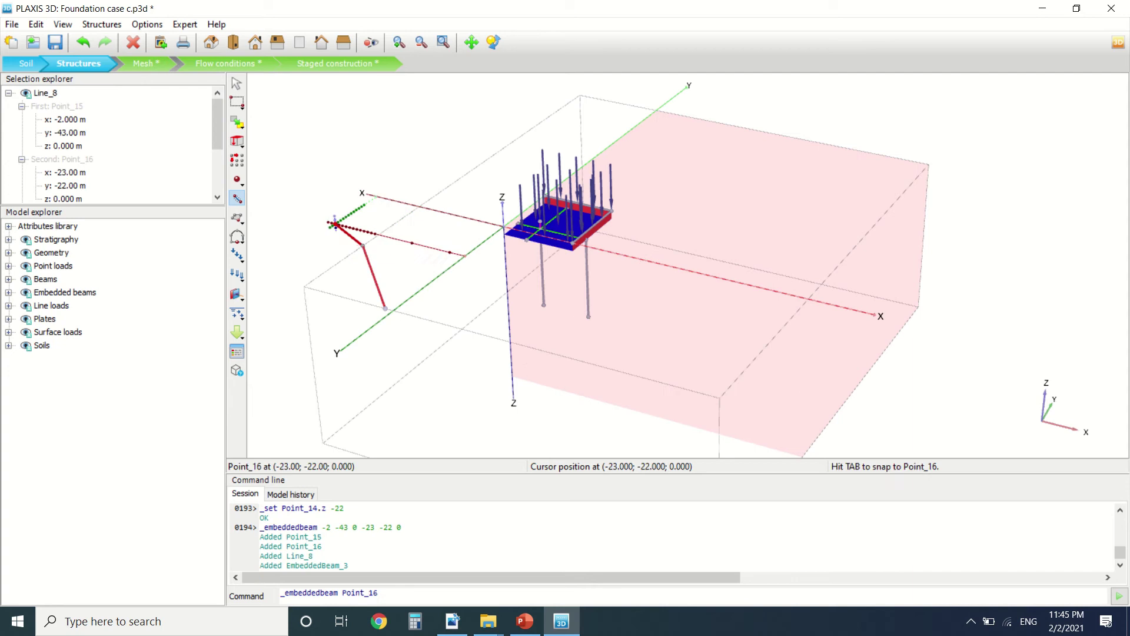
{"action": "left_click", "coordinate": [69, 119]}
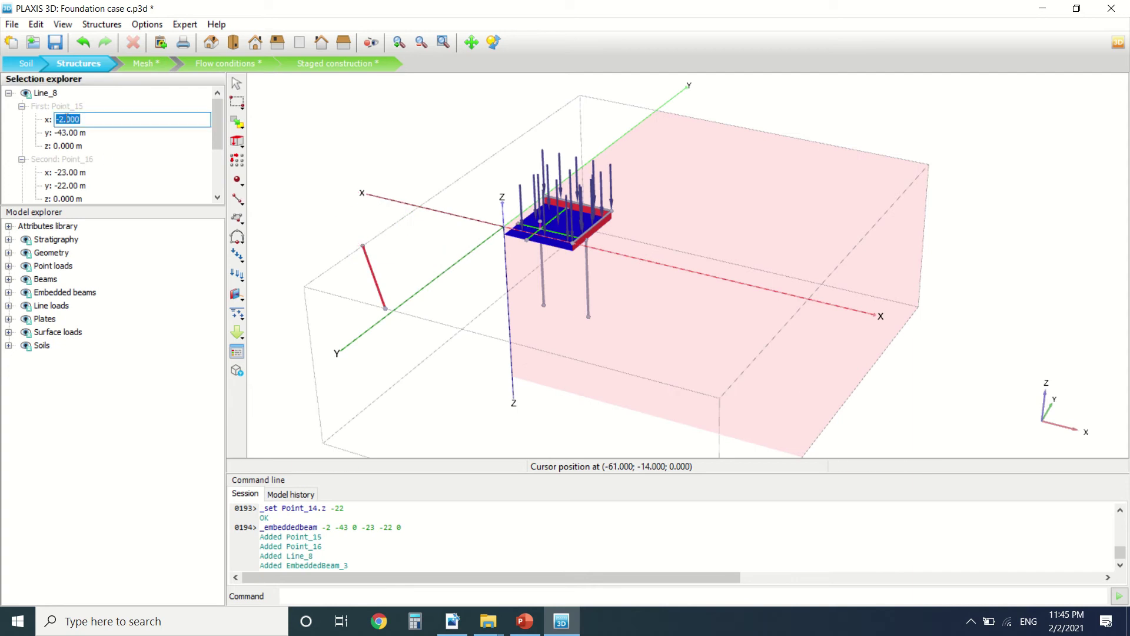
{"action": "type", "text": "6"}
{"action": "left_click", "coordinate": [70, 135]}
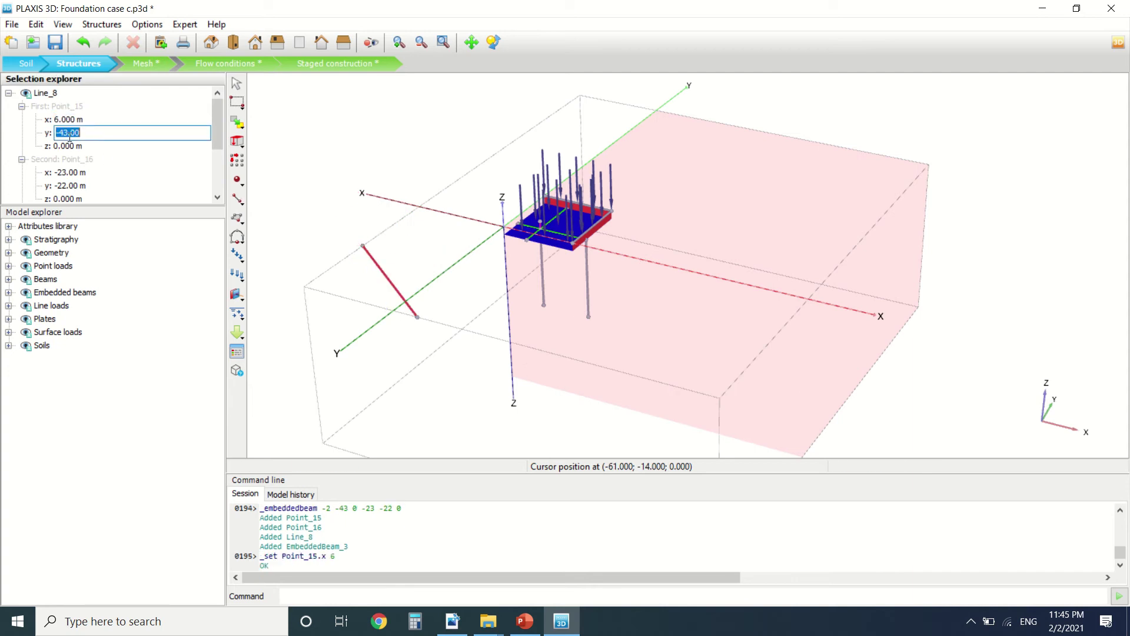
{"action": "type", "text": "18"}
{"action": "left_click", "coordinate": [71, 146]}
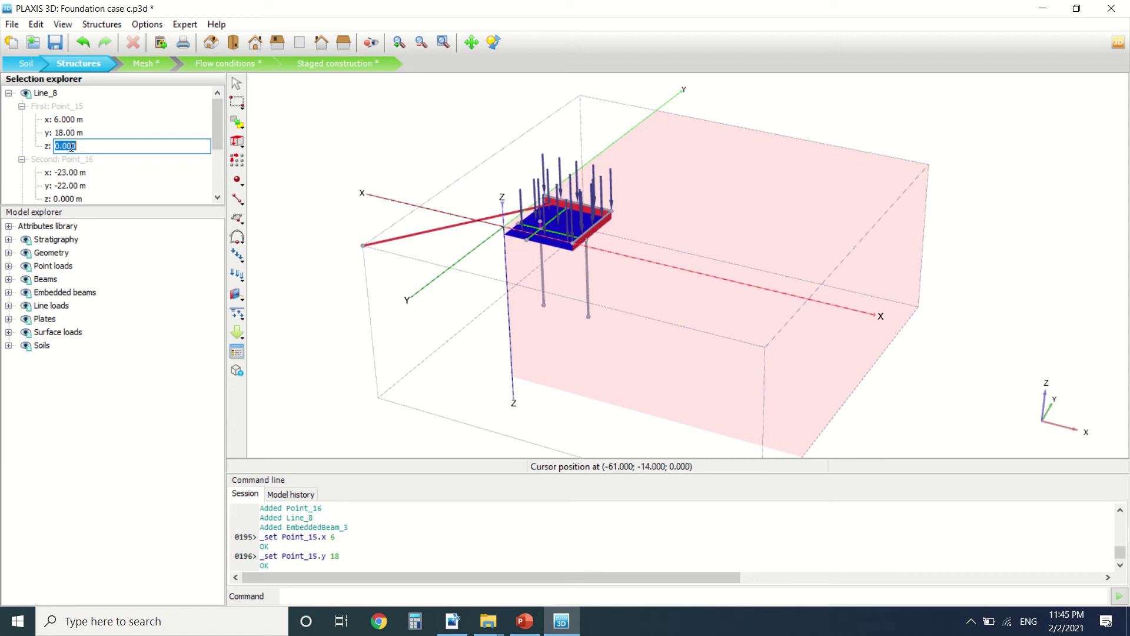
{"action": "type", "text": "-2"}
- Set the third pile's bottom point to (6, 18, -22), correcting the depth
{"action": "left_click", "coordinate": [75, 172]}
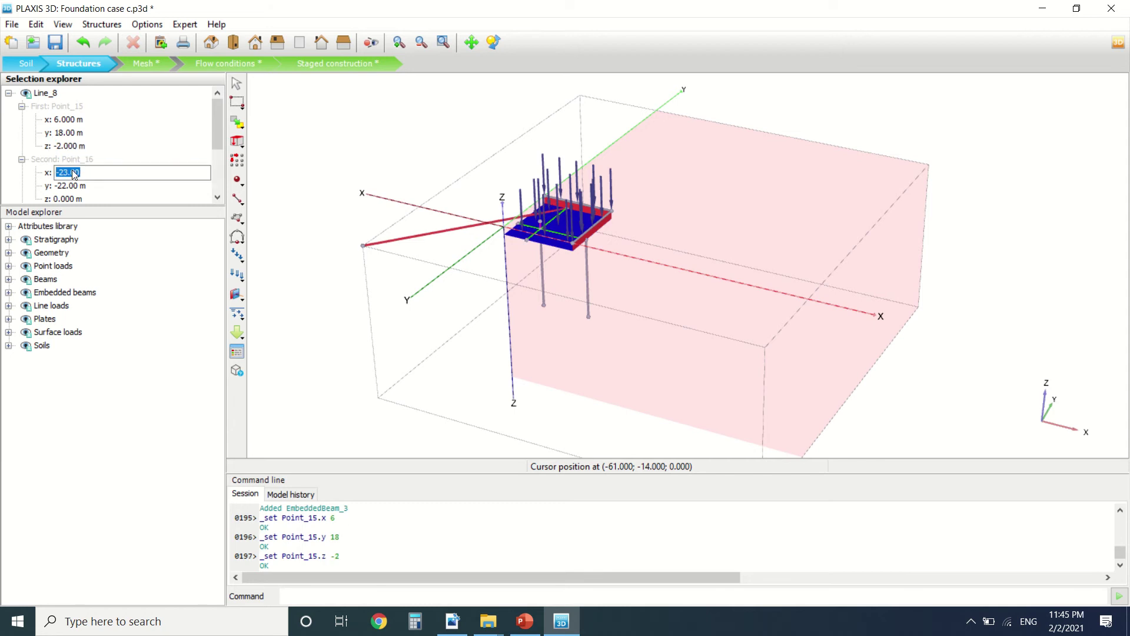
{"action": "type", "text": "6"}
{"action": "left_click", "coordinate": [75, 186]}
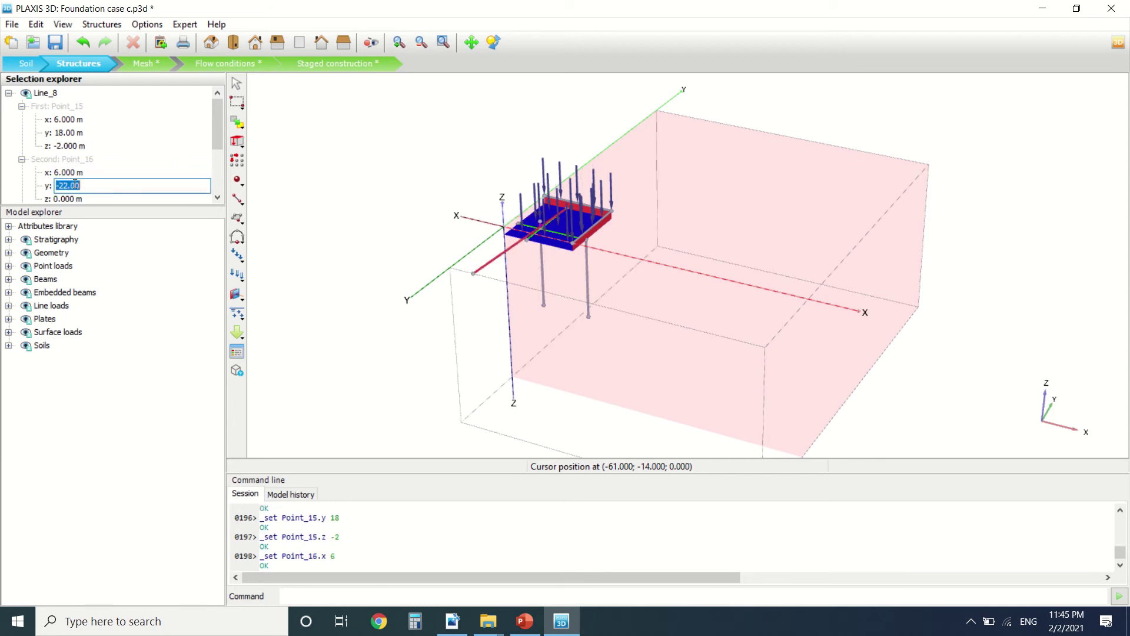
{"action": "type", "text": "18"}
{"action": "left_click", "coordinate": [73, 198]}
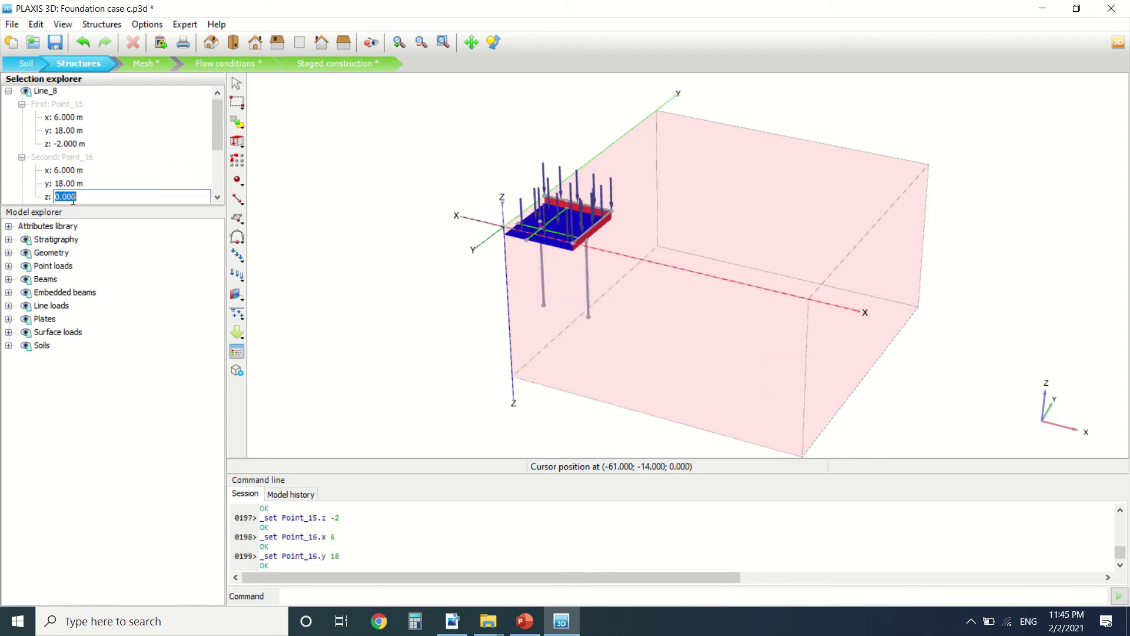
{"action": "type", "text": "-2"}
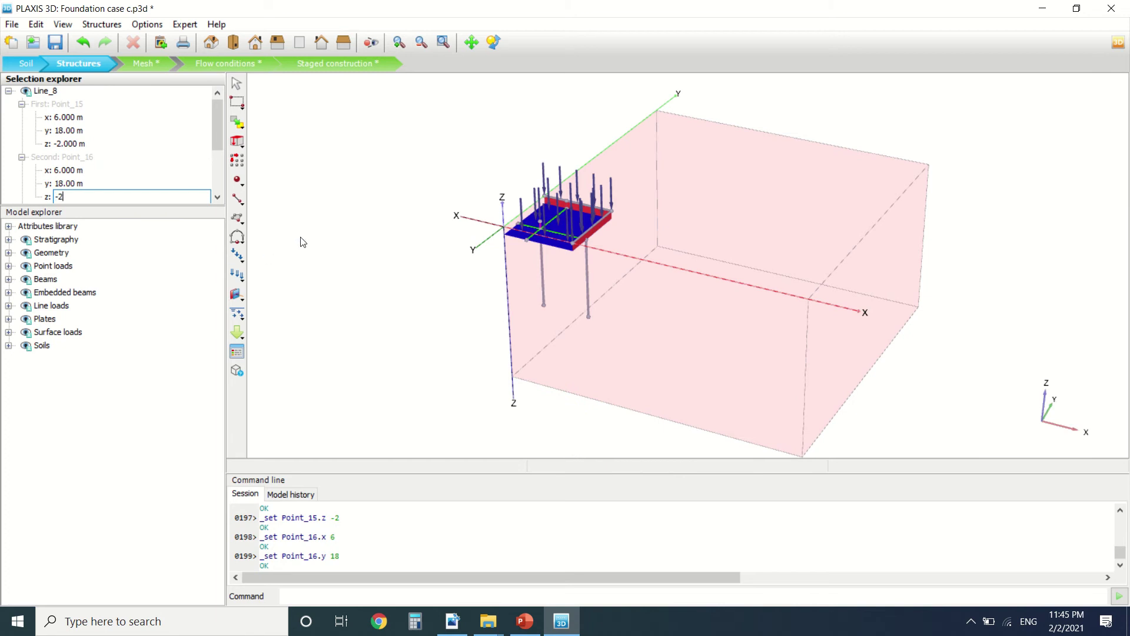
{"action": "key", "text": "Return"}
{"action": "left_click", "coordinate": [68, 196]}
{"action": "type", "text": "-22"}
{"action": "key", "text": "Return"}
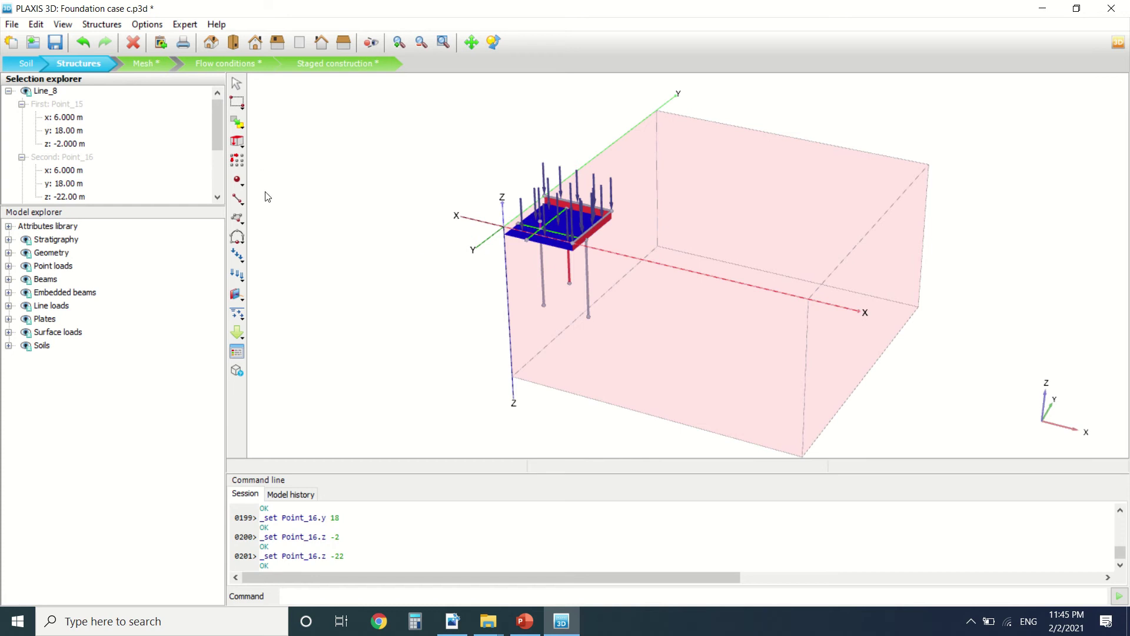
- Draw a fourth embedded beam with its top point at (18, 18, -2)
{"action": "left_click", "coordinate": [239, 200]}
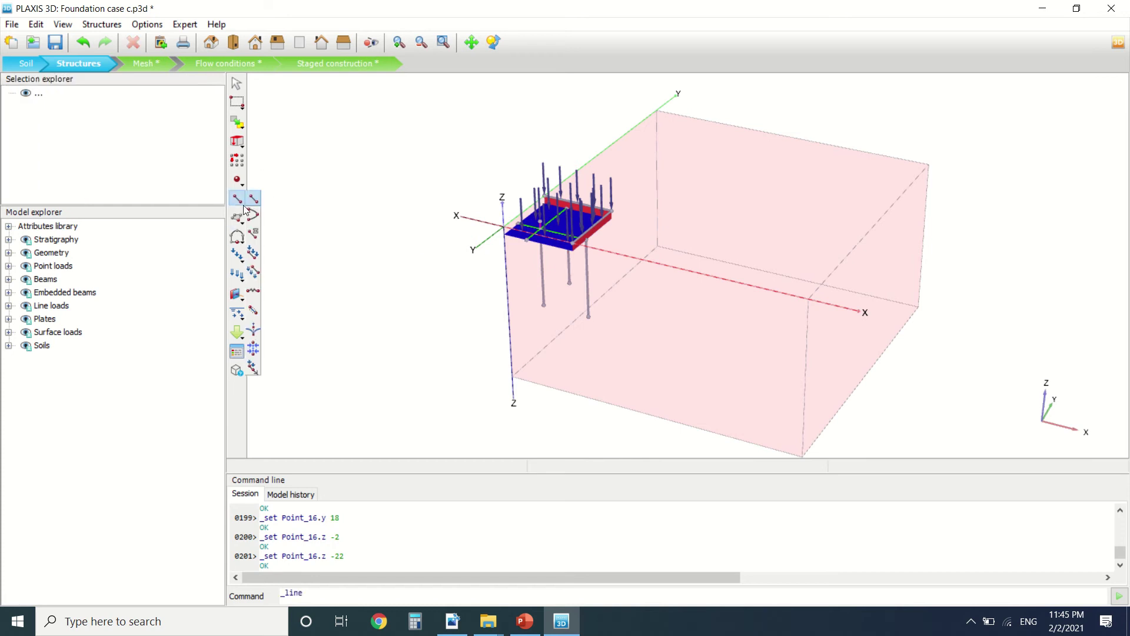
{"action": "left_click", "coordinate": [255, 309]}
{"action": "left_click", "coordinate": [333, 225]}
{"action": "left_click", "coordinate": [68, 120]}
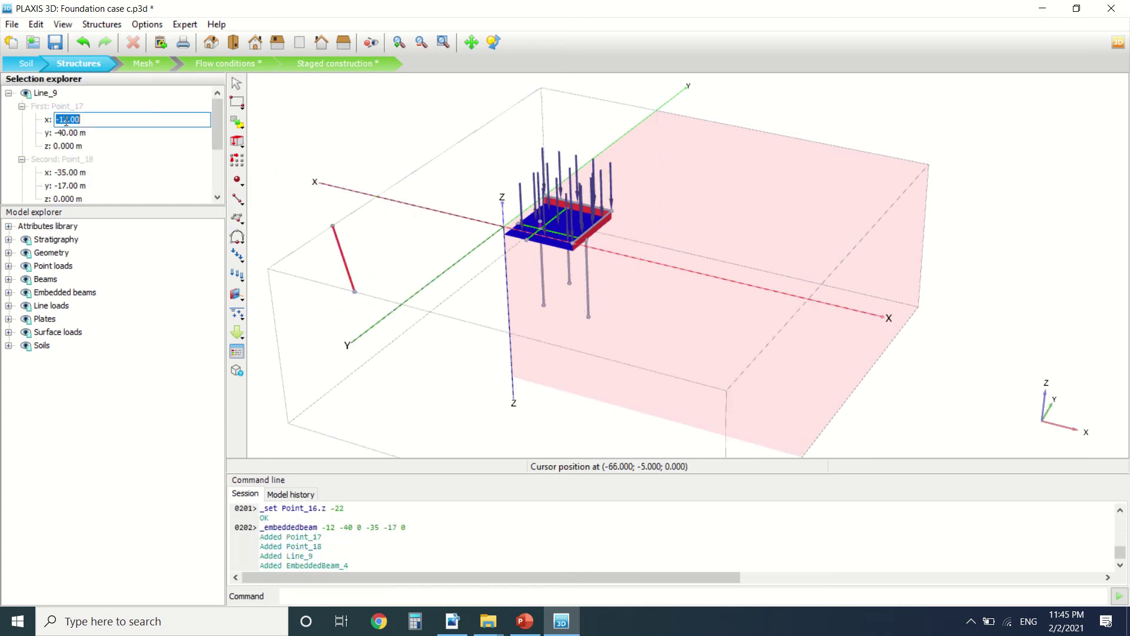
{"action": "type", "text": "18"}
{"action": "key", "text": "Return"}
{"action": "left_click", "coordinate": [70, 133]}
{"action": "type", "text": "18"}
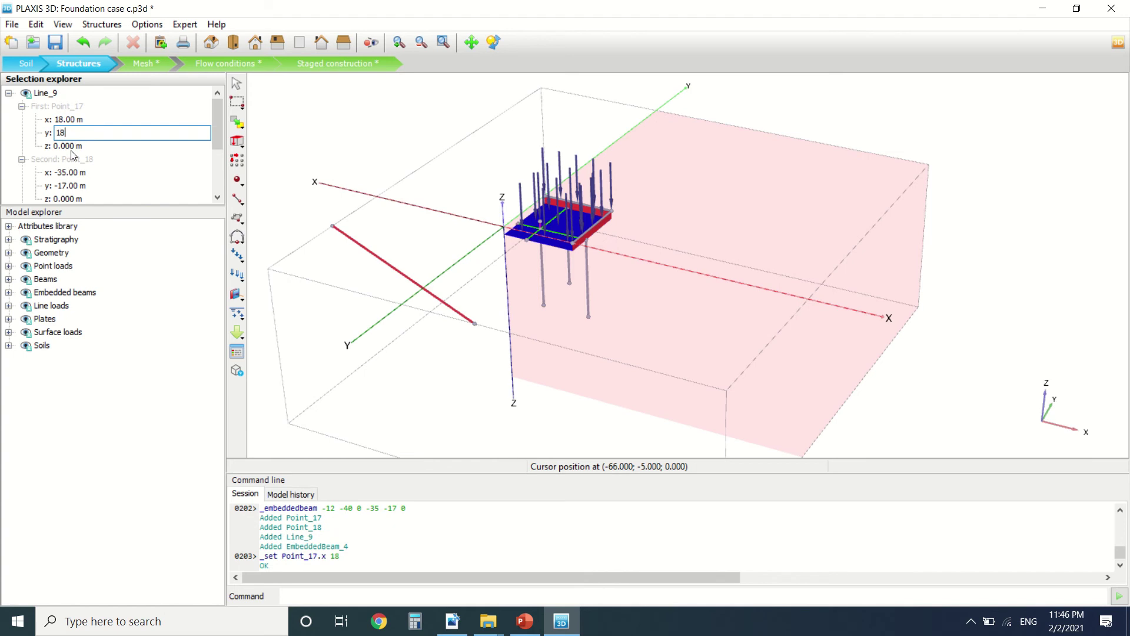
{"action": "key", "text": "Return"}
{"action": "left_click", "coordinate": [71, 147]}
{"action": "type", "text": "-2"}
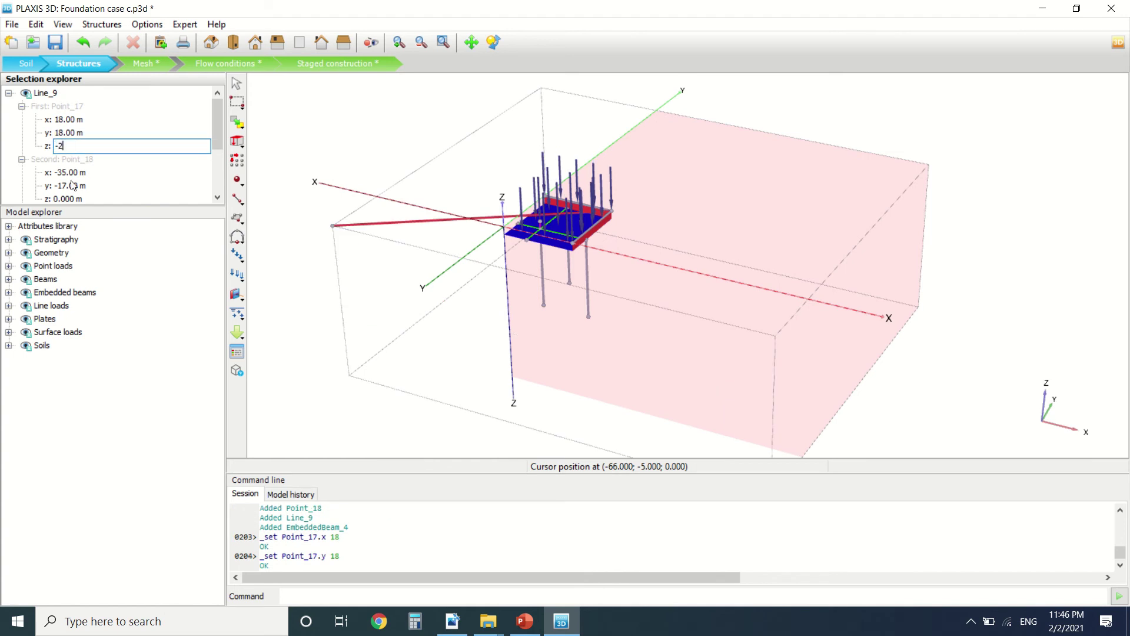
{"action": "key", "text": "Return"}
- Set the fourth pile's bottom point to (18, 18, -22)
{"action": "left_click", "coordinate": [70, 173]}
{"action": "type", "text": "1"}
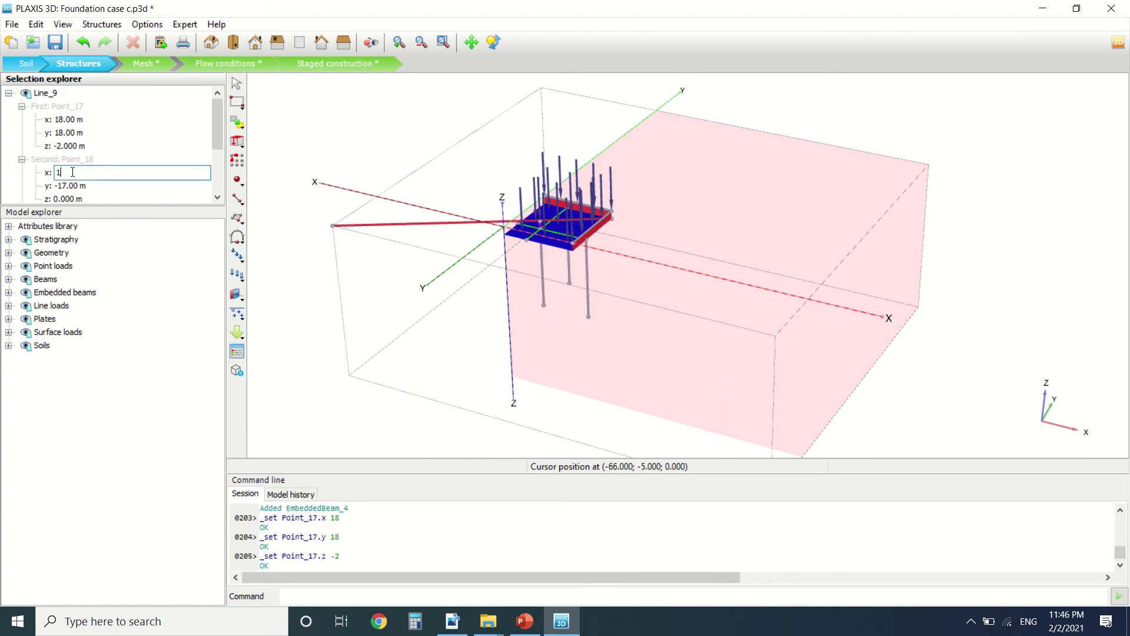
{"action": "type", "text": "8"}
{"action": "key", "text": "Return"}
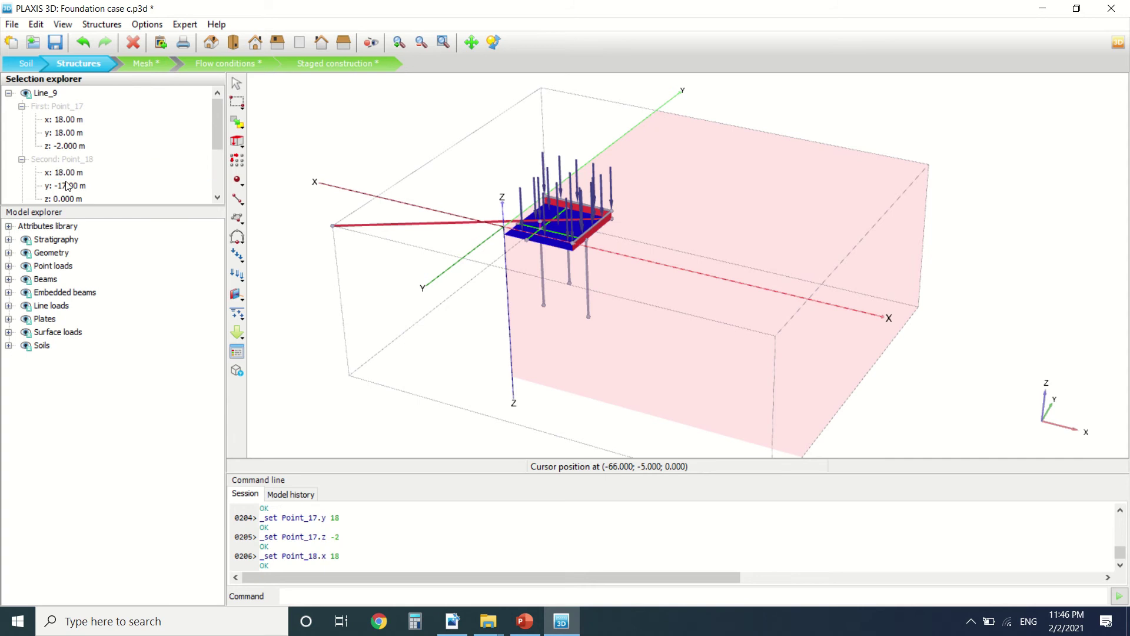
{"action": "left_click", "coordinate": [67, 185]}
{"action": "type", "text": "18"}
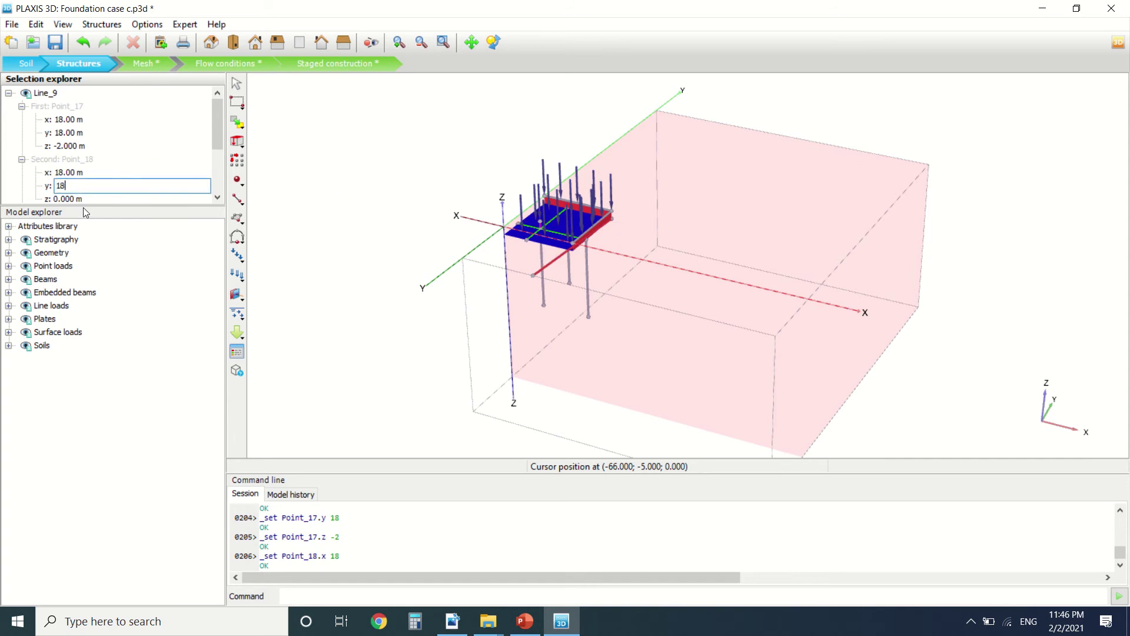
{"action": "key", "text": "Return"}
{"action": "left_click", "coordinate": [75, 197]}
{"action": "type", "text": "-22"}
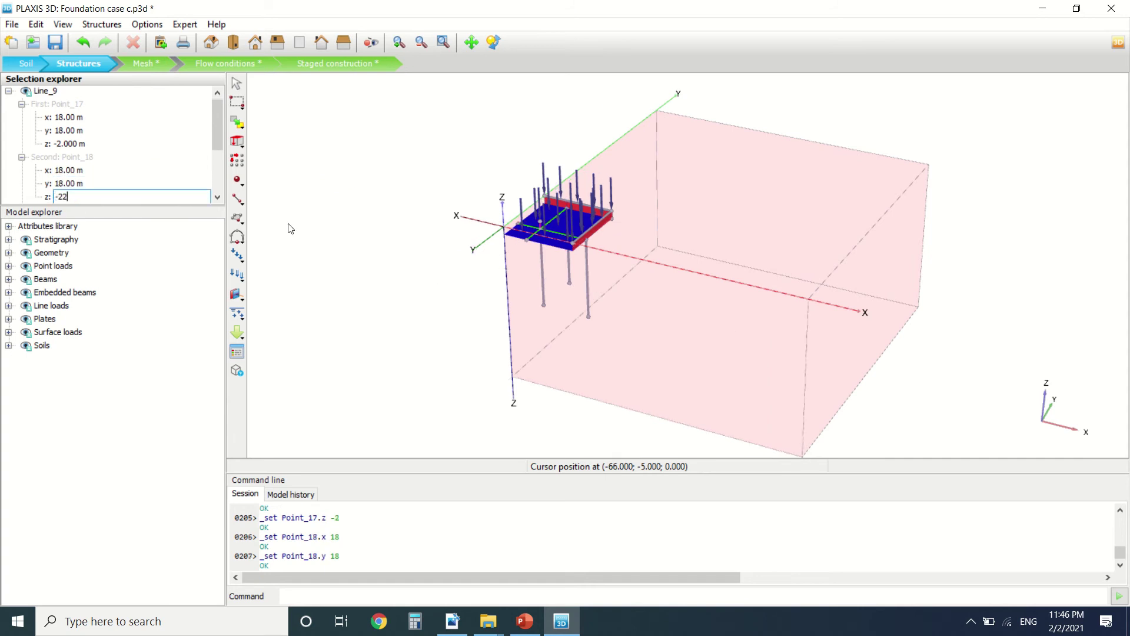
{"action": "key", "text": "Return"}
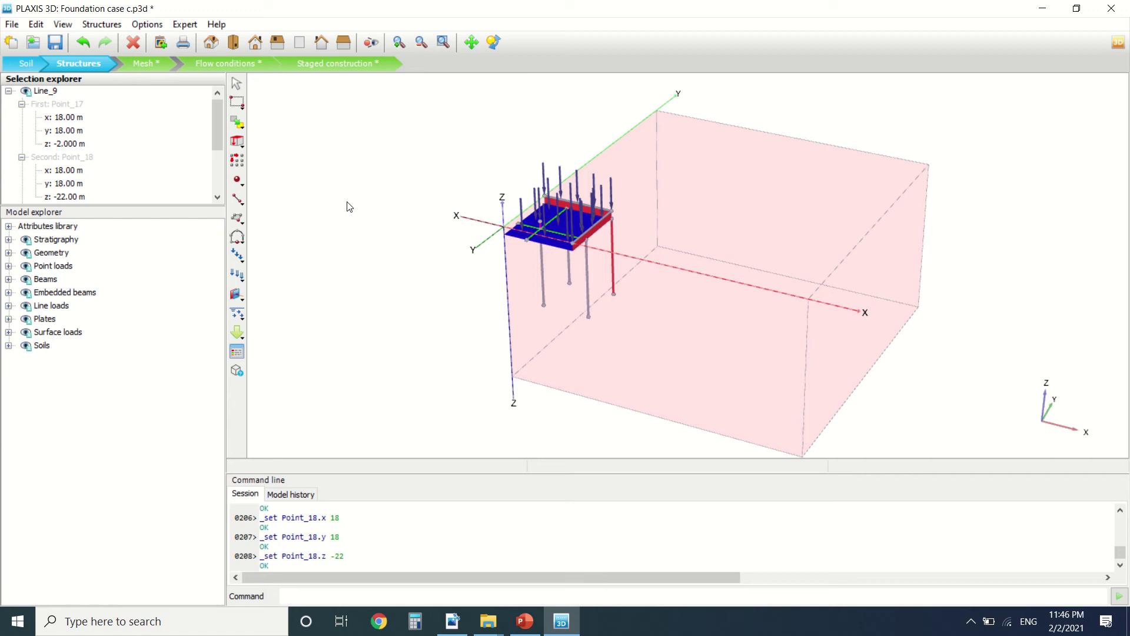
- Create a new embedded beam material set named Pile
{"action": "scroll", "coordinate": [348, 212], "scroll_direction": "down", "scroll_amount": 1}
{"action": "left_click", "coordinate": [236, 353]}
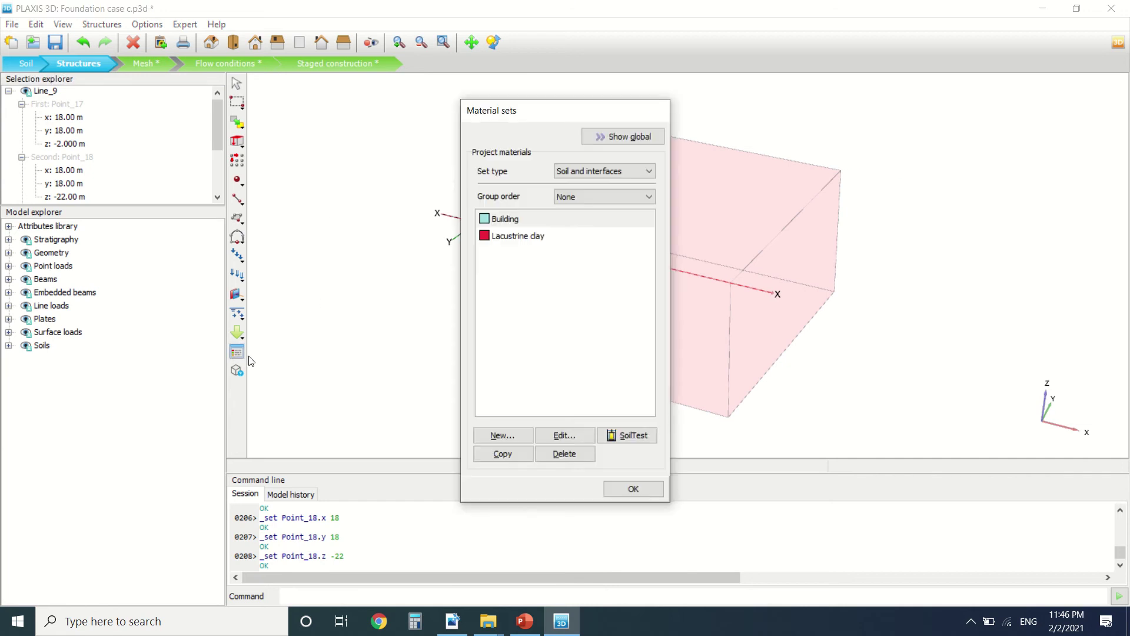
{"action": "left_click", "coordinate": [628, 170]}
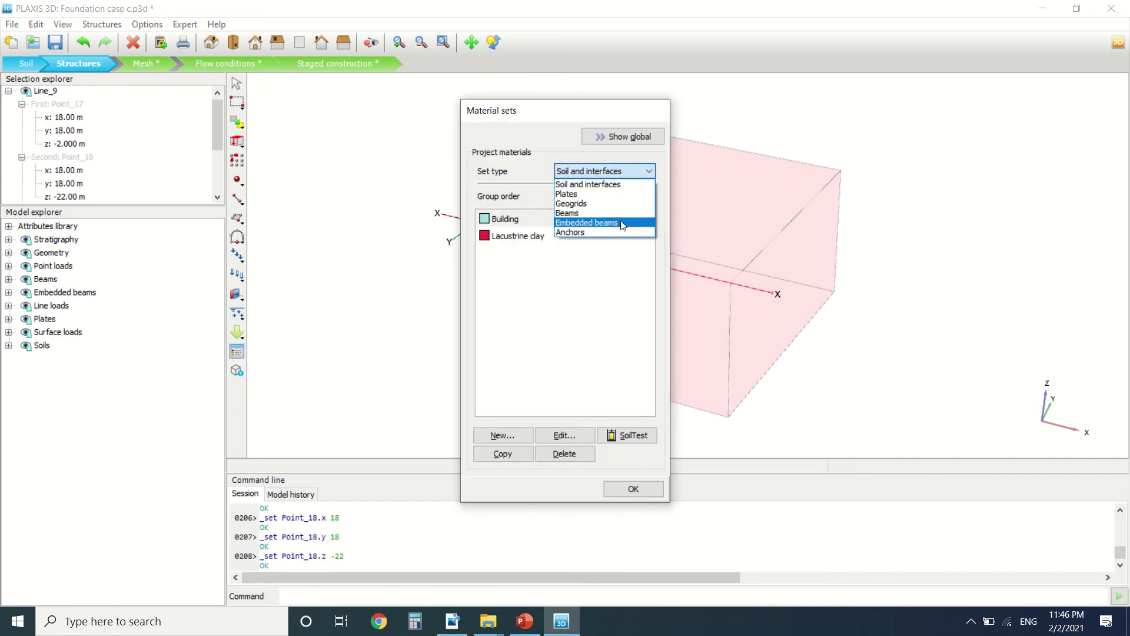
{"action": "left_click", "coordinate": [622, 224]}
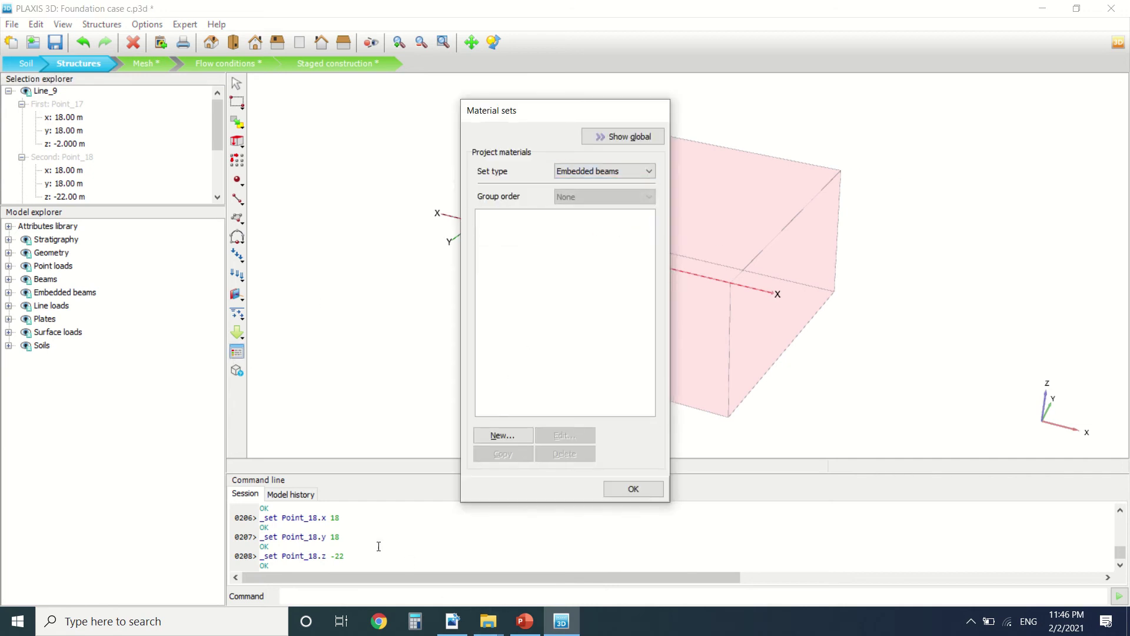
{"action": "left_click", "coordinate": [488, 436]}
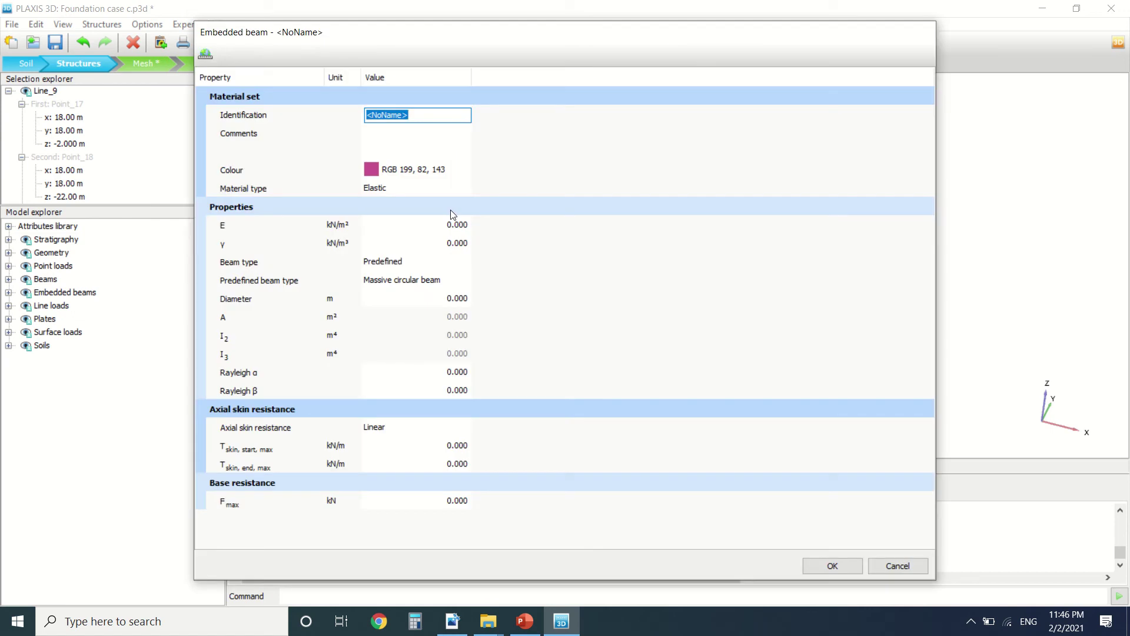
{"action": "type", "text": "Pile"}
{"action": "left_click", "coordinate": [458, 224]}
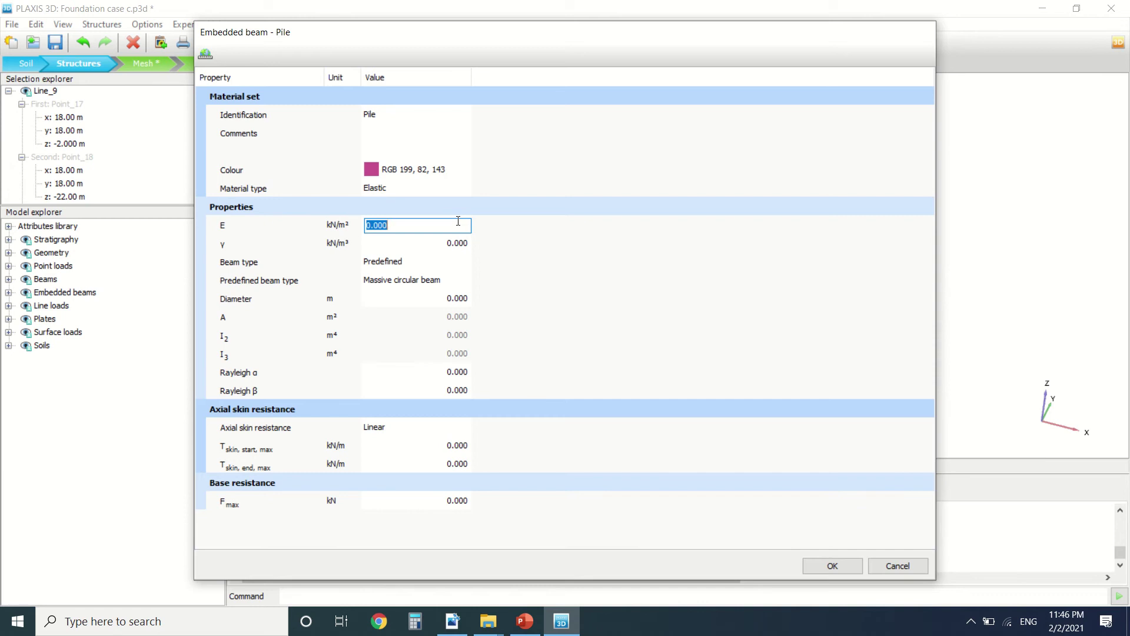
- Enter Young's modulus 30.00E6 and unit weight 6 from the tutorial table
{"action": "left_click", "coordinate": [452, 621]}
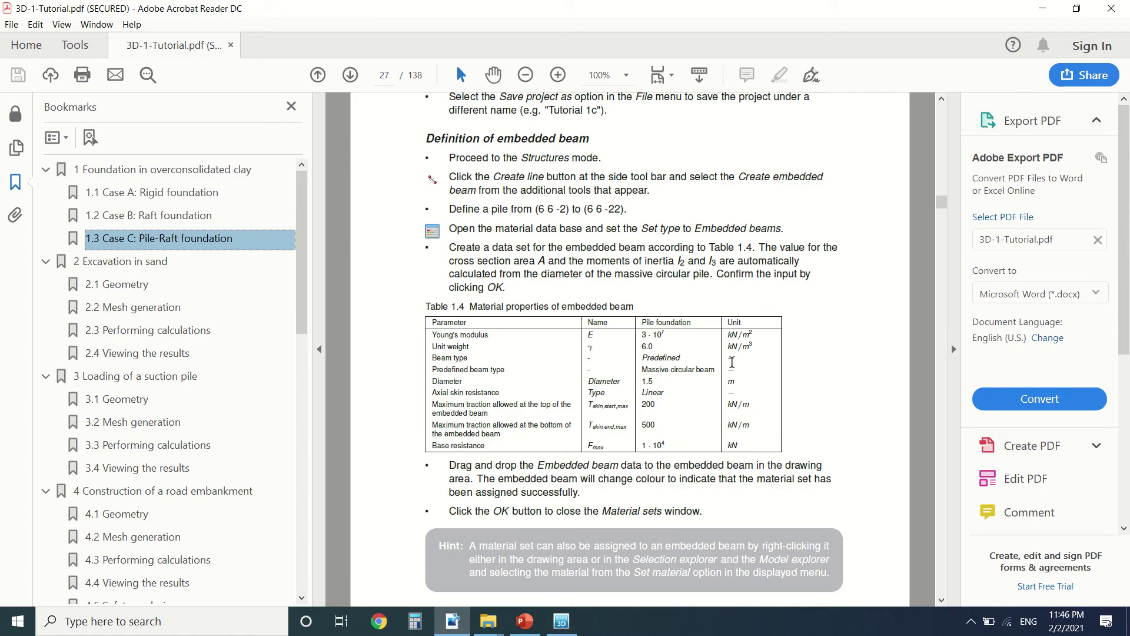
{"action": "left_click", "coordinate": [562, 621]}
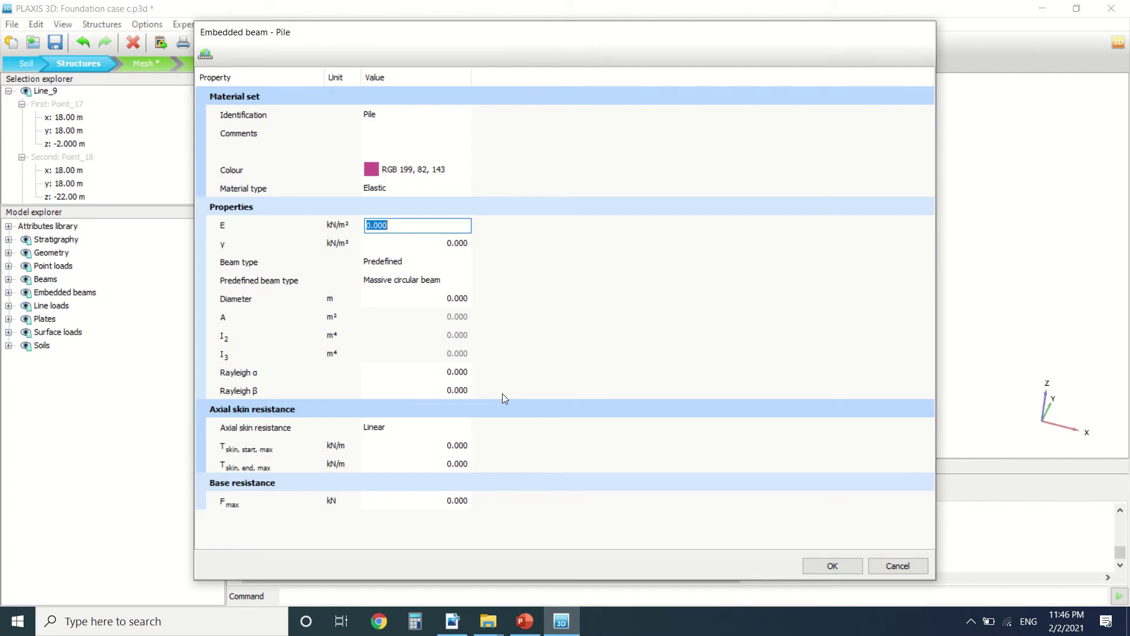
{"action": "type", "text": "3"}
{"action": "left_click", "coordinate": [448, 246]}
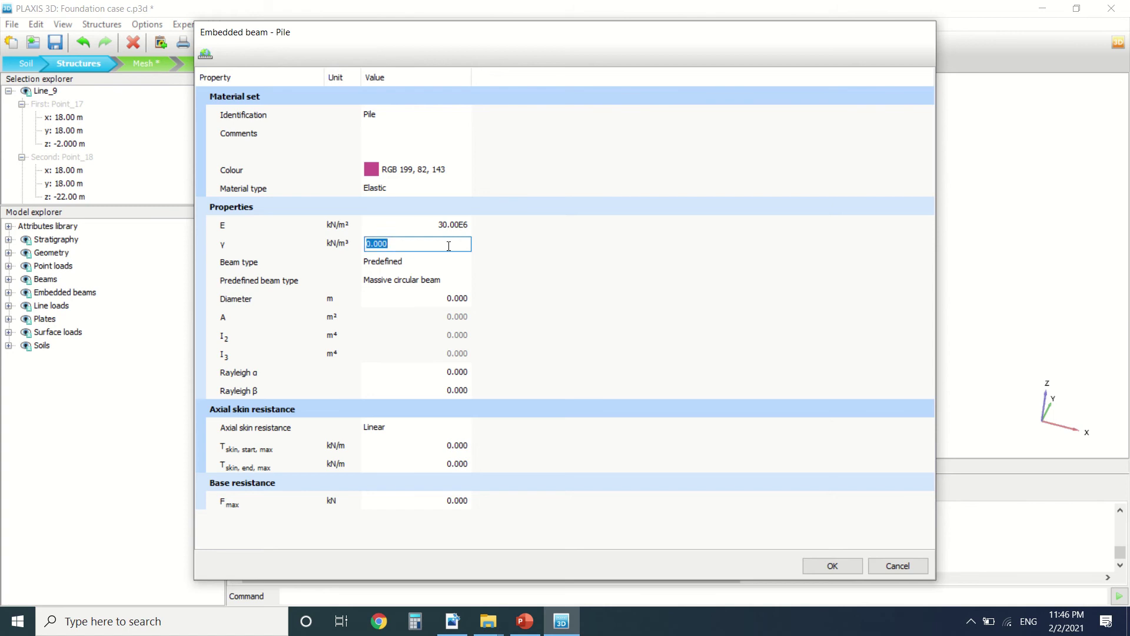
{"action": "type", "text": "6"}
{"action": "left_click", "coordinate": [438, 278]}
- Keep the Massive circular beam type with a 1.5 m diameter
{"action": "left_click", "coordinate": [438, 278]}
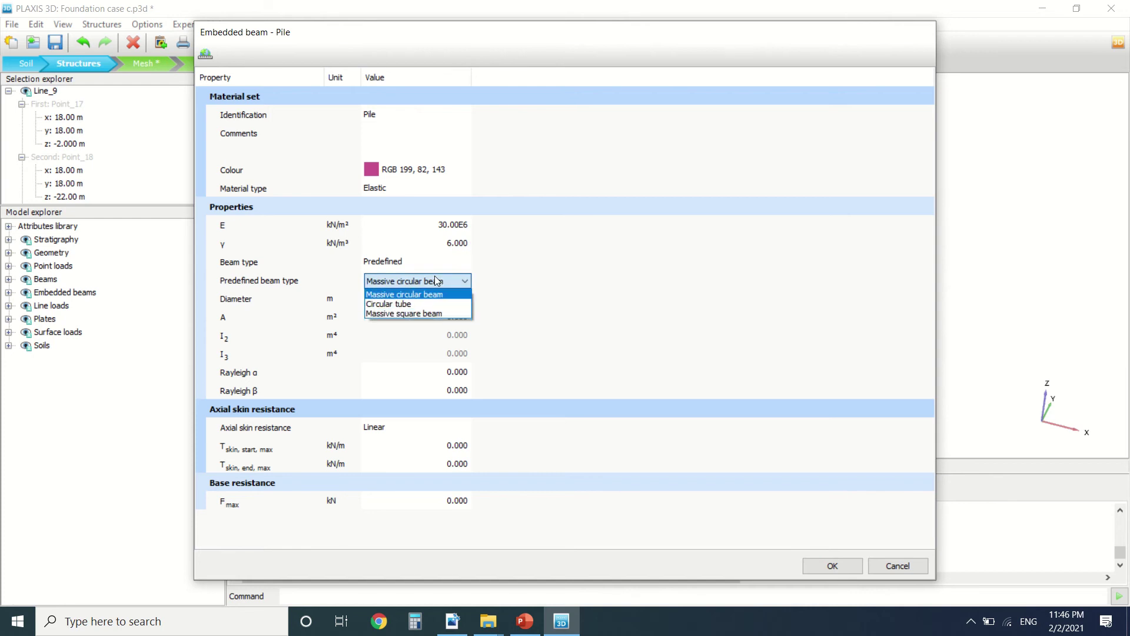
{"action": "left_click", "coordinate": [438, 281]}
{"action": "left_click", "coordinate": [445, 298]}
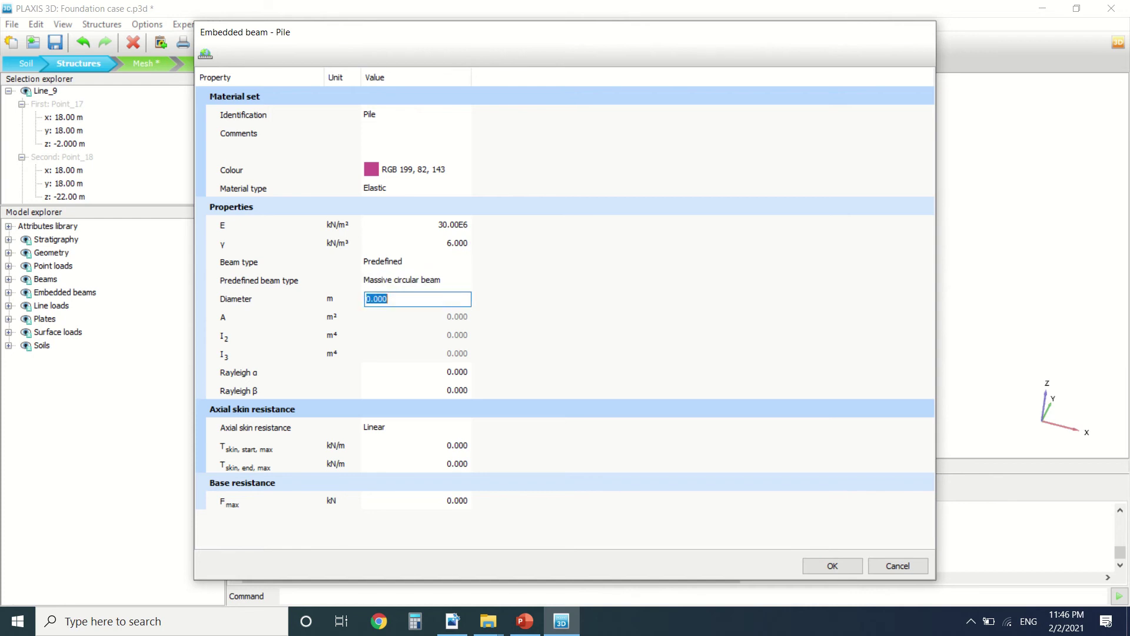
{"action": "type", "text": "1.5"}
{"action": "left_click", "coordinate": [451, 353]}
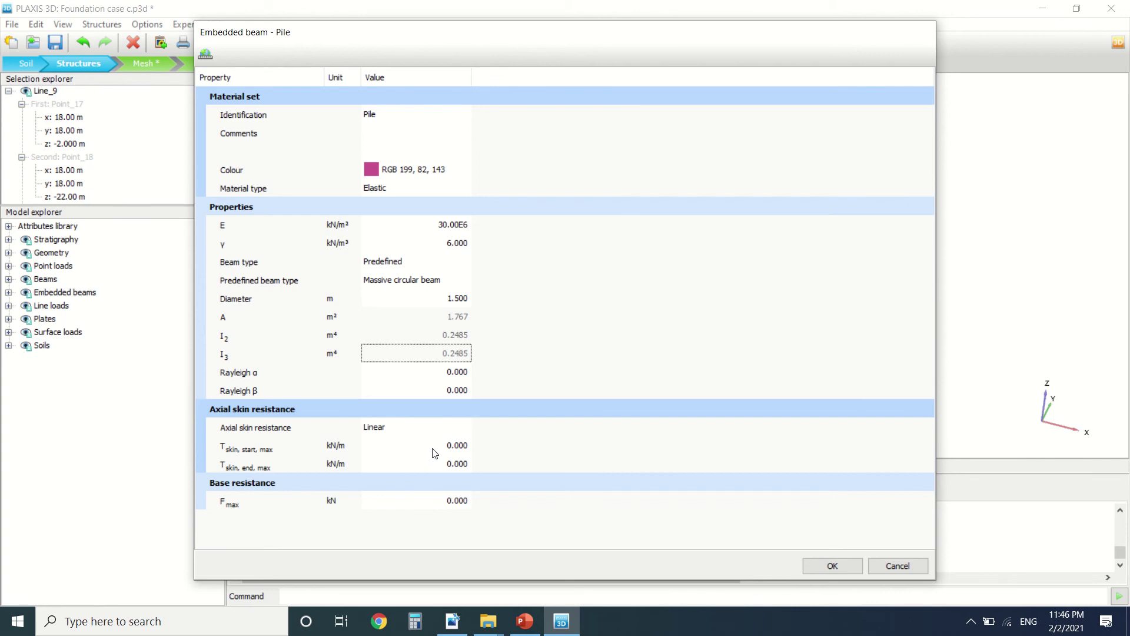
- Set linear skin resistance 200 top and 500 bottom kN/m, and Fmax 10.00E3
{"action": "left_click", "coordinate": [449, 445]}
{"action": "type", "text": "2"}
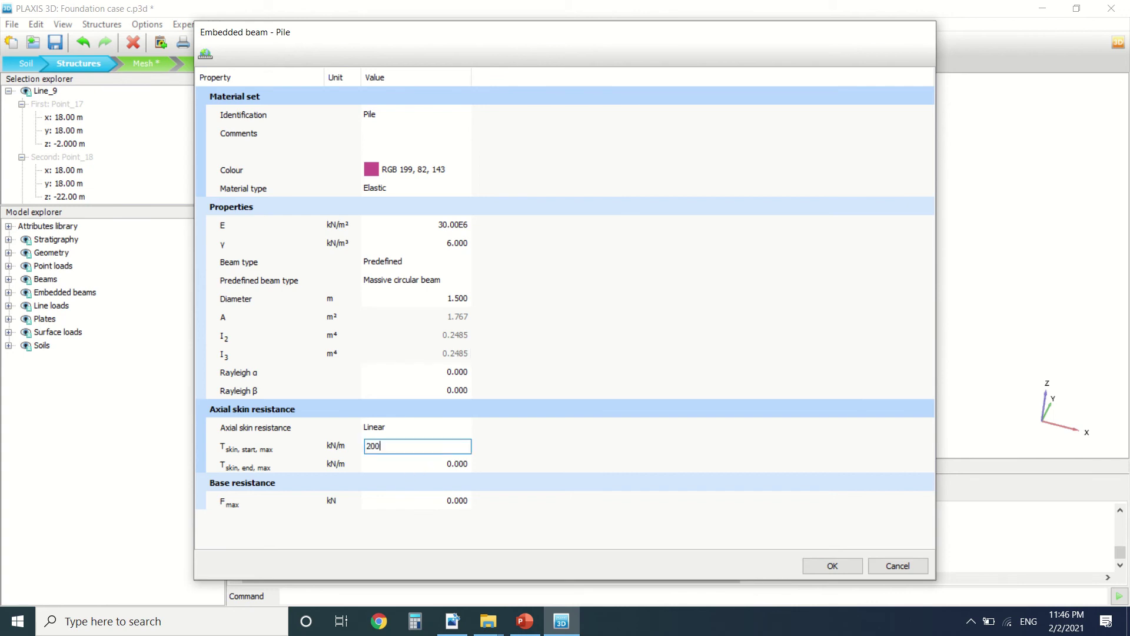
{"action": "type", "text": "00"}
{"action": "left_click", "coordinate": [456, 464]}
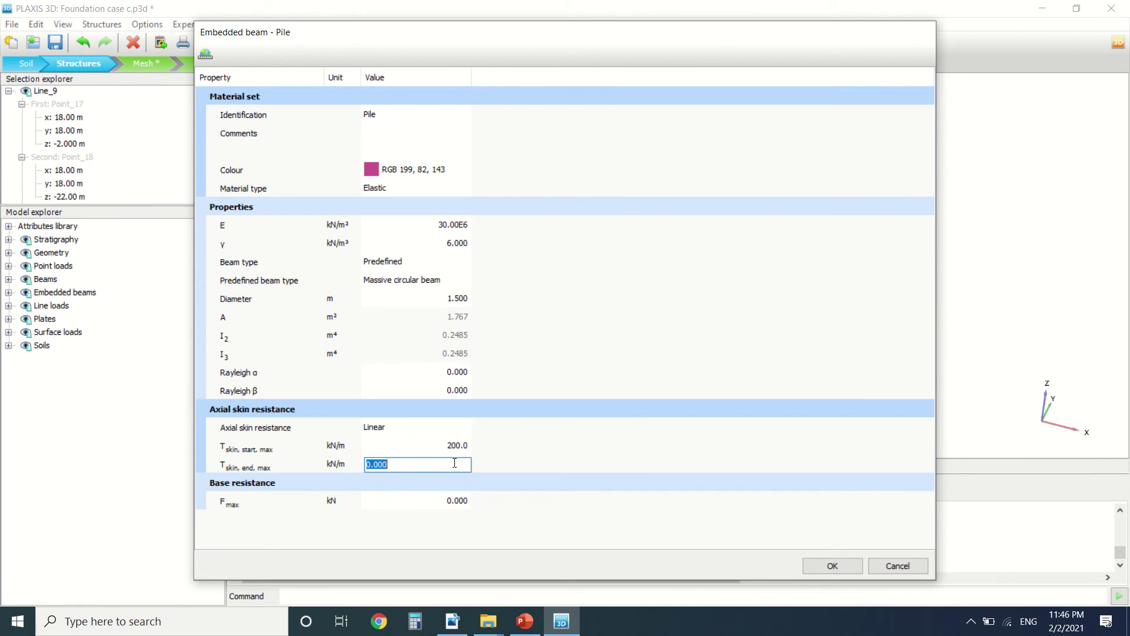
{"action": "type", "text": "500"}
{"action": "left_click", "coordinate": [457, 501]}
{"action": "type", "text": "1"}
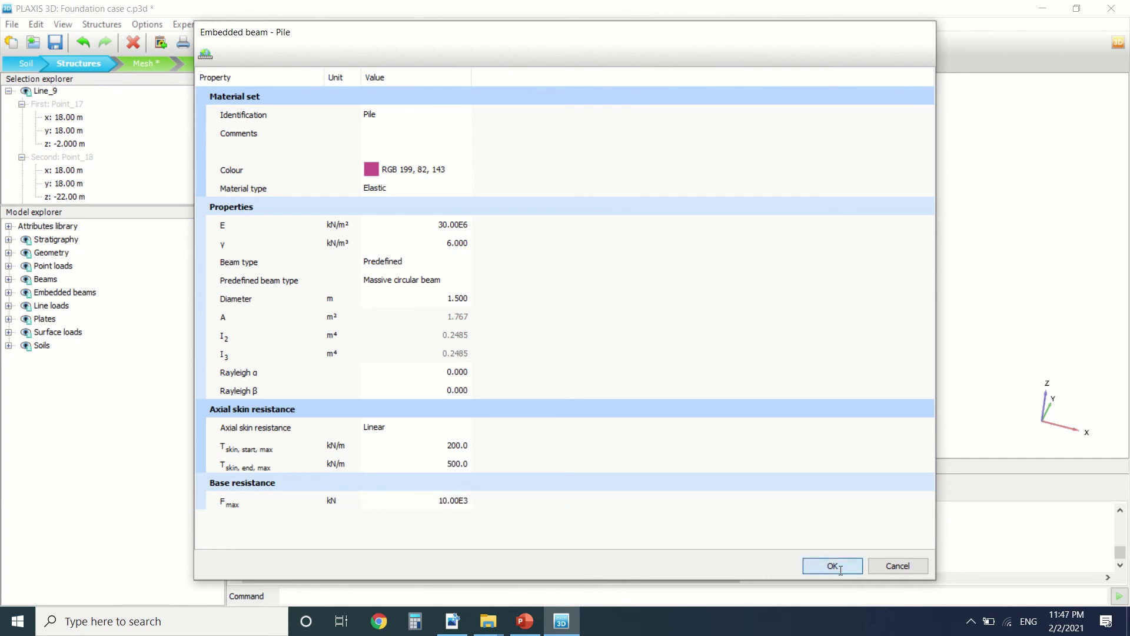
- Confirm the Pile material set and select all four embedded piles
{"action": "left_click", "coordinate": [833, 565]}
{"action": "left_click", "coordinate": [633, 489]}
{"action": "scroll", "coordinate": [557, 265], "scroll_direction": "up", "scroll_amount": 4}
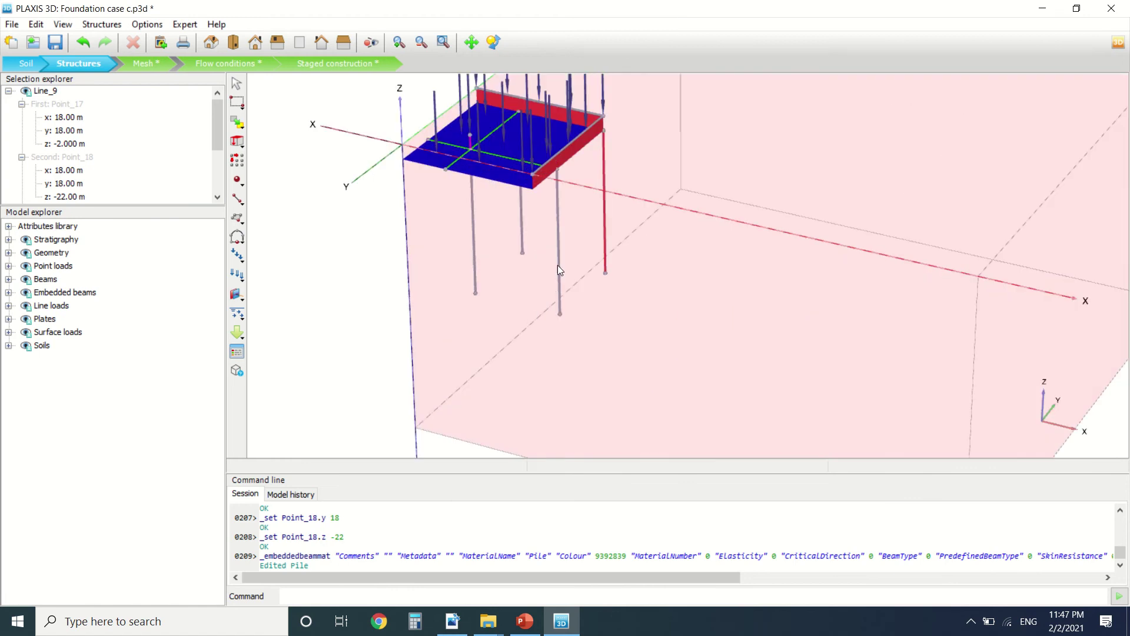
{"action": "left_click", "coordinate": [522, 218], "text": "ctrl"}
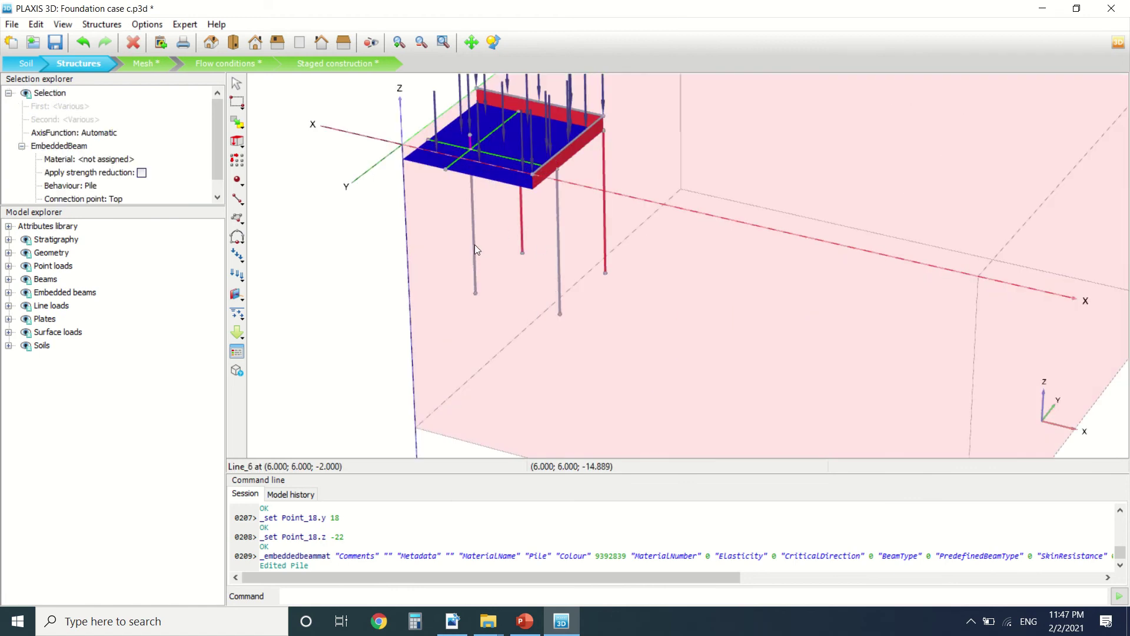
{"action": "left_click", "coordinate": [475, 245], "text": "ctrl"}
{"action": "left_click", "coordinate": [558, 263], "text": "ctrl"}
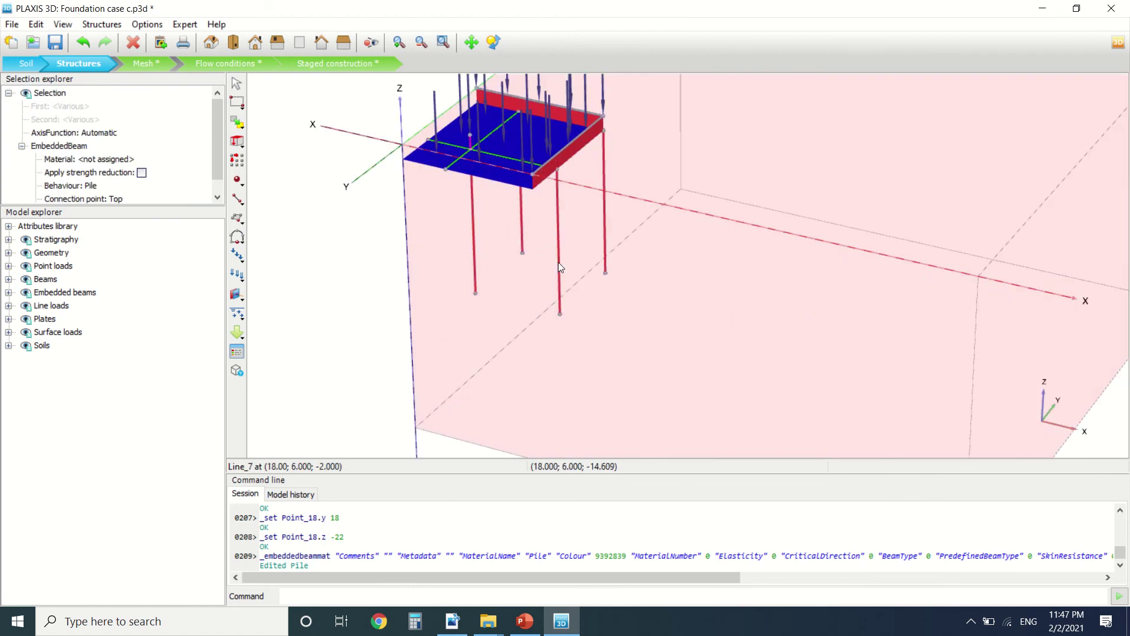
- Assign the Pile material to the selected piles through EmbeddedBeam > Set material, then deselect
{"action": "right_click", "coordinate": [558, 263]}
{"action": "mouse_move", "coordinate": [651, 363]}
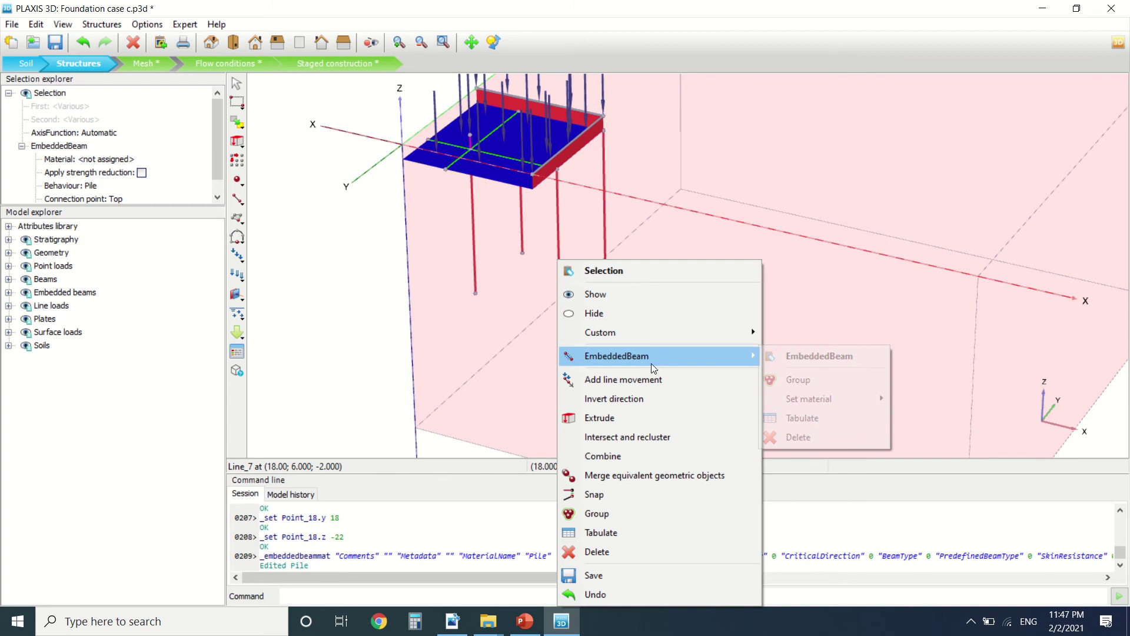
{"action": "mouse_move", "coordinate": [807, 398]}
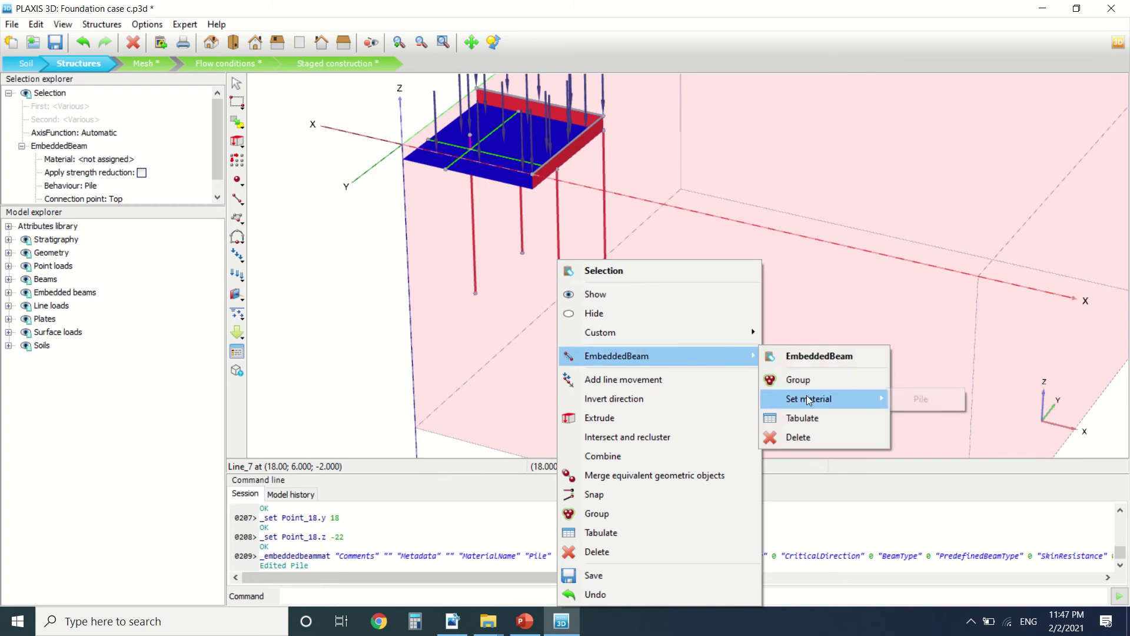
{"action": "left_click", "coordinate": [895, 399]}
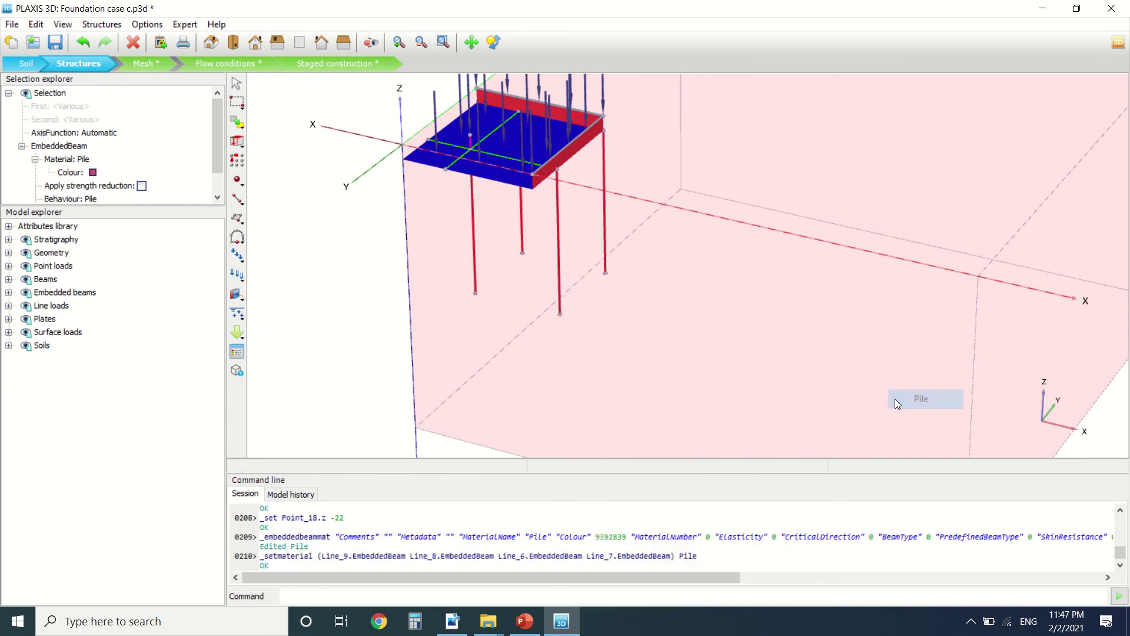
{"action": "left_click", "coordinate": [383, 249]}
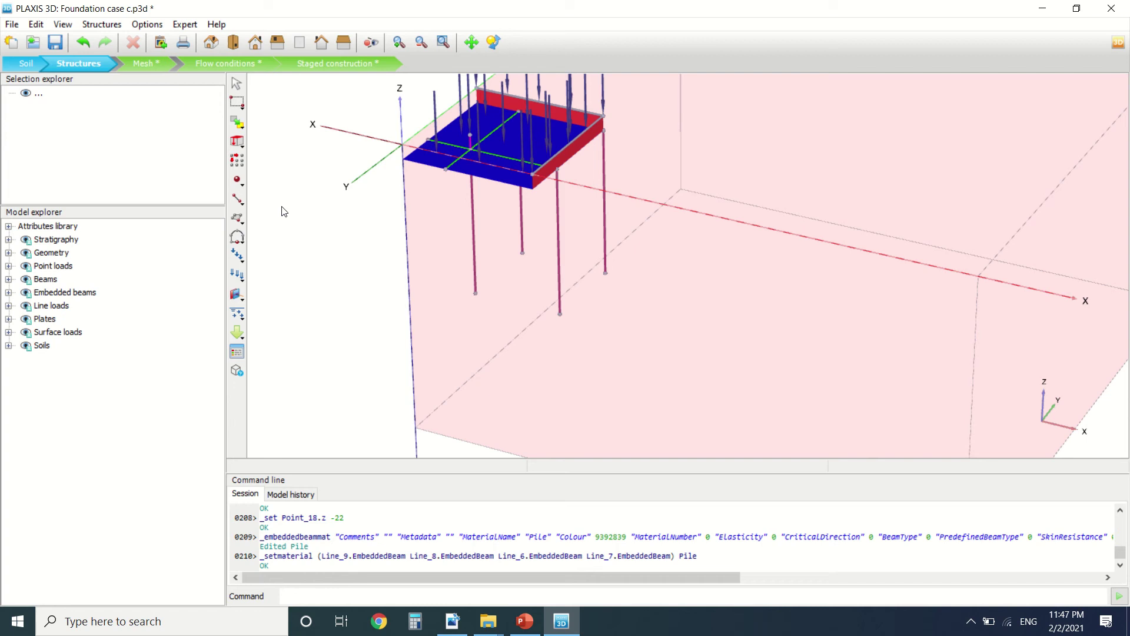
{"action": "left_click", "coordinate": [144, 64]}
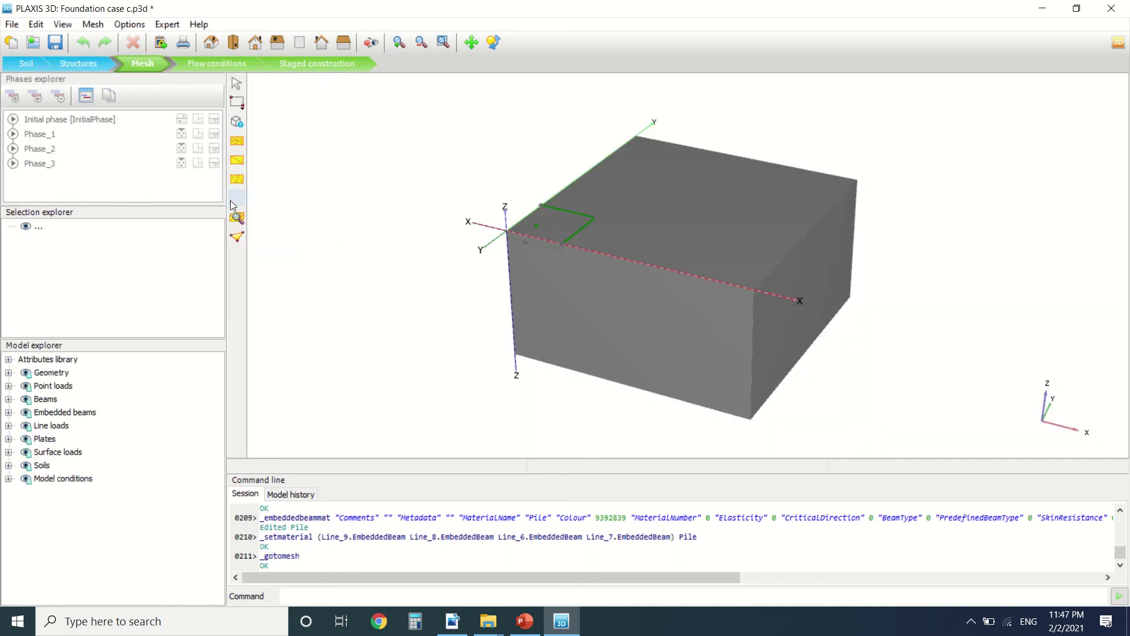
- Generate the mesh with default options, yielding 6996 elements and 11467 nodes
{"action": "left_click", "coordinate": [237, 199]}
{"action": "left_click", "coordinate": [573, 393]}
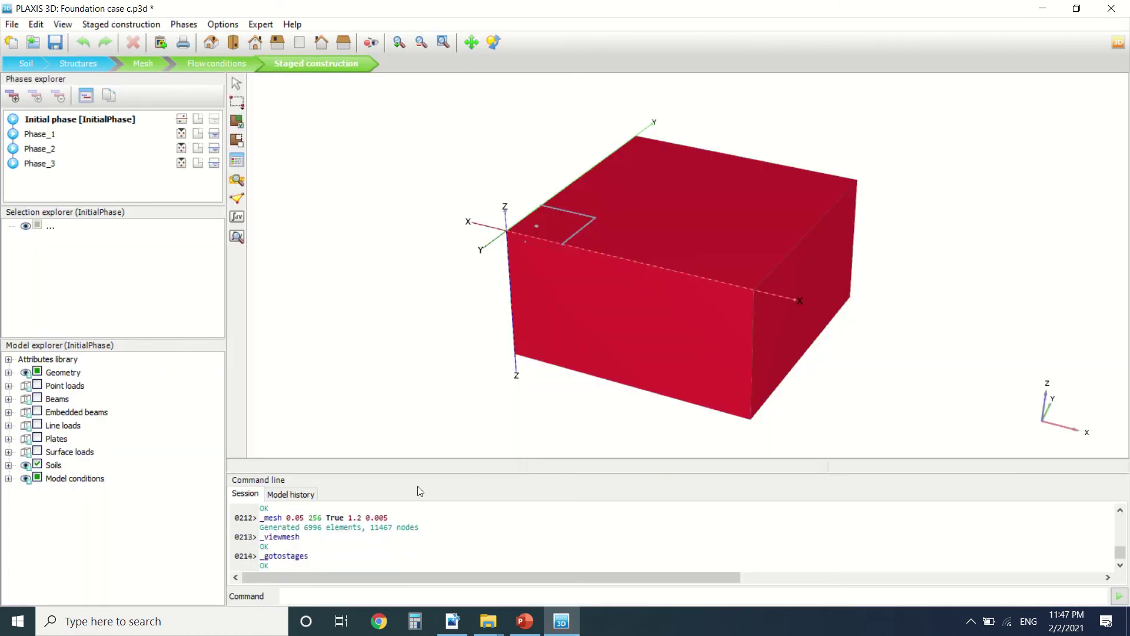
- Scroll the tutorial PDF to the Performing calculations steps on page 28
{"action": "left_click", "coordinate": [452, 620]}
{"action": "scroll", "coordinate": [502, 350], "scroll_direction": "down", "scroll_amount": 10}
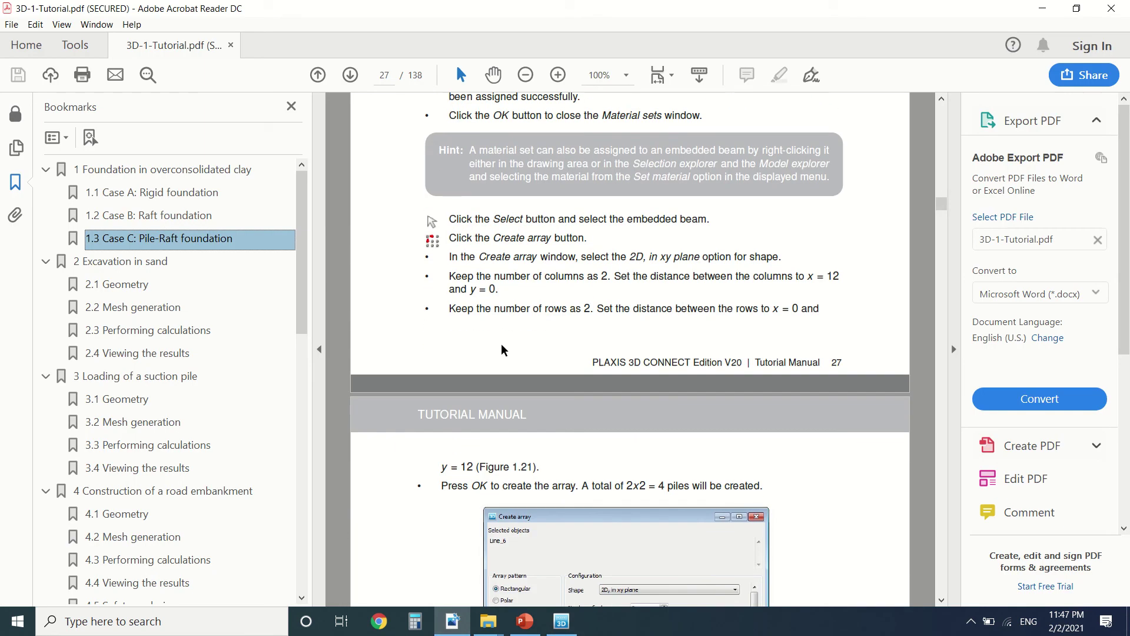
{"action": "scroll", "coordinate": [502, 350], "scroll_direction": "down", "scroll_amount": 10}
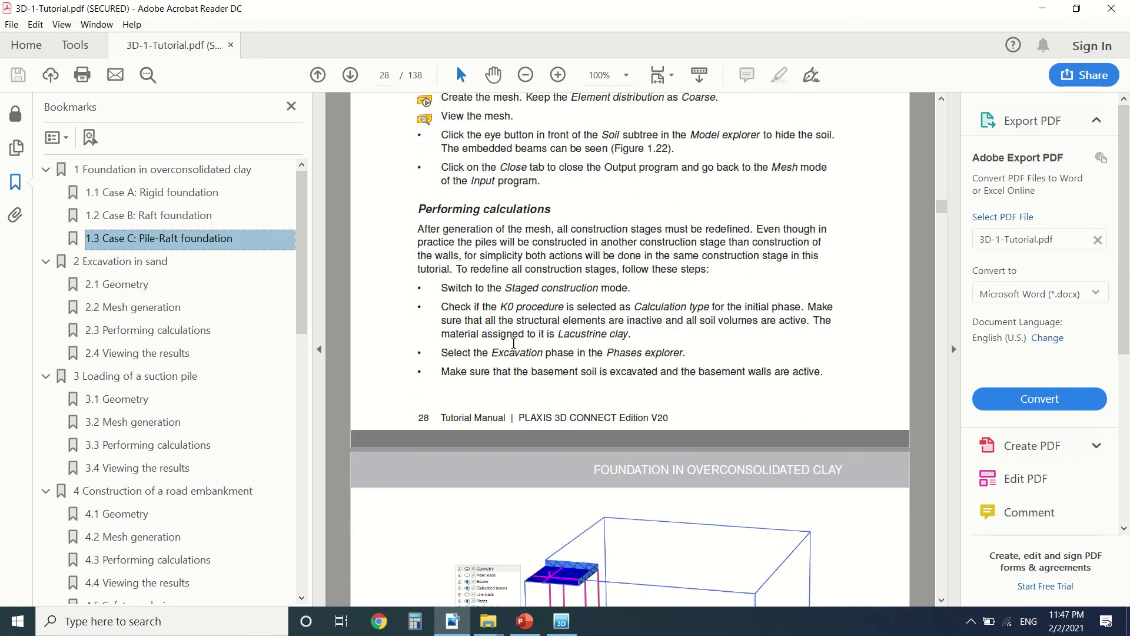
{"action": "scroll", "coordinate": [514, 343], "scroll_direction": "down", "scroll_amount": 3}
- Make Phase_3 the current phase and activate its embedded beam piles in the Model explorer
{"action": "left_click", "coordinate": [562, 621]}
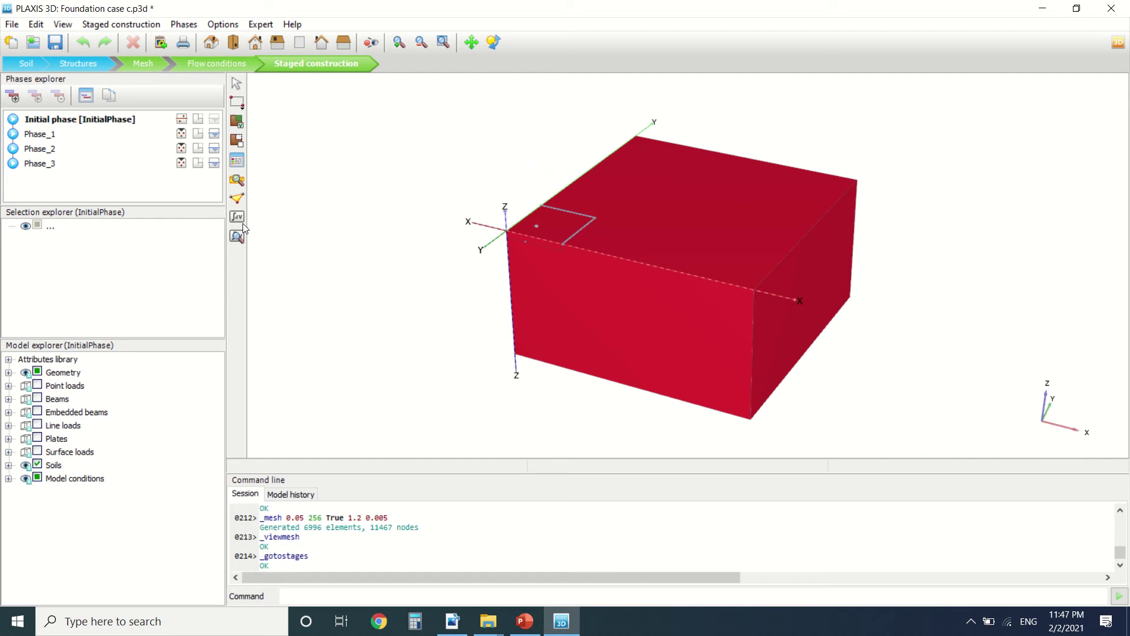
{"action": "left_click", "coordinate": [52, 167]}
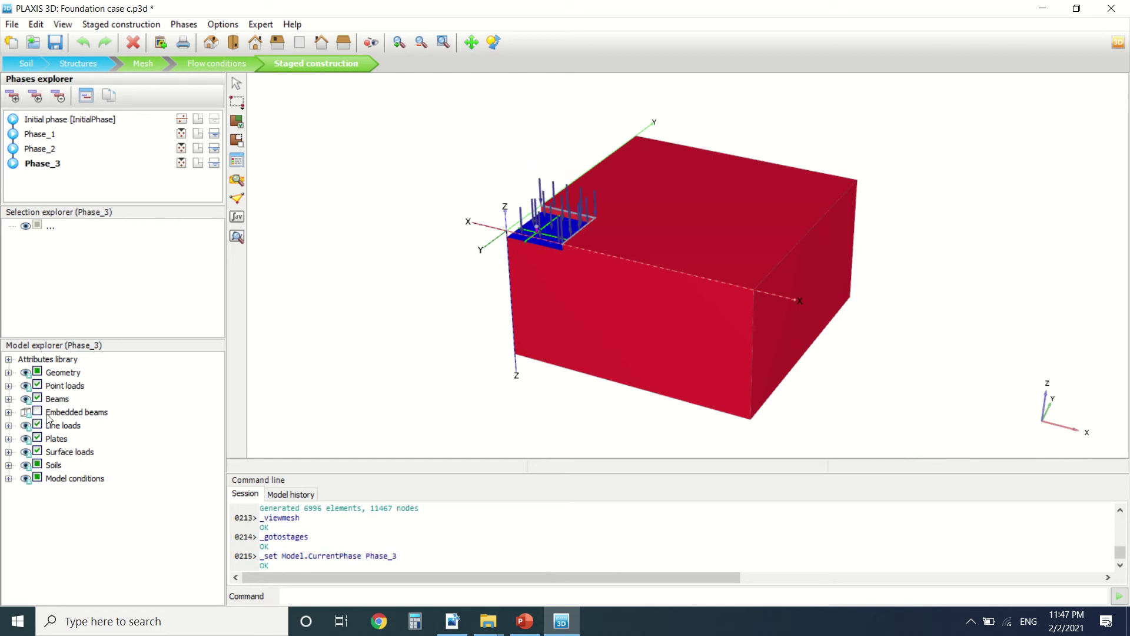
{"action": "left_click", "coordinate": [37, 412]}
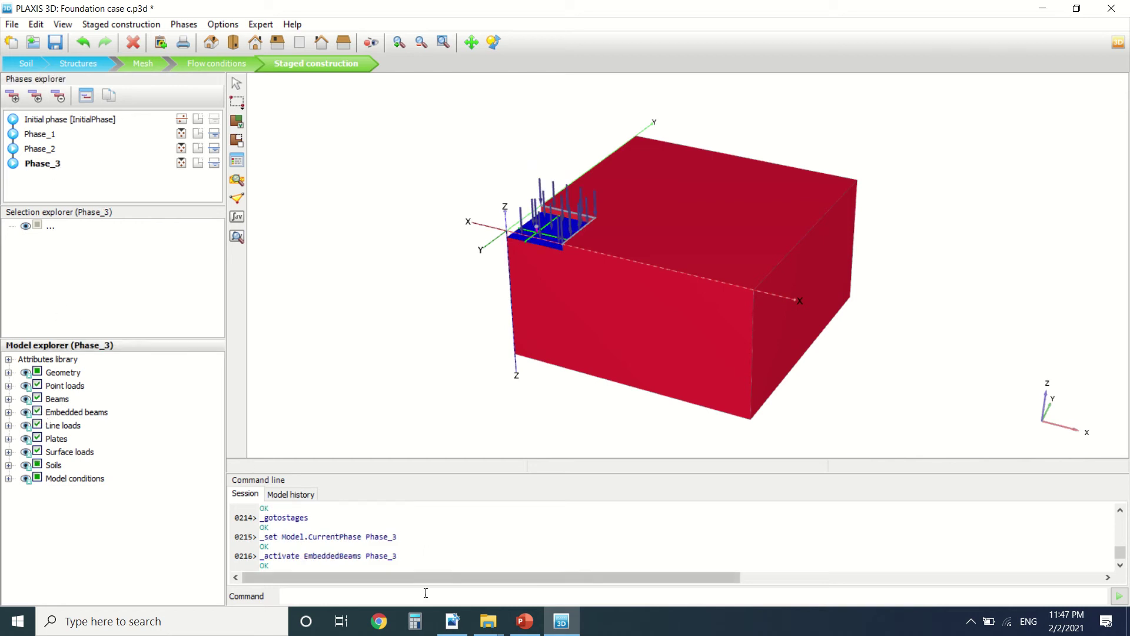
{"action": "left_click", "coordinate": [452, 622]}
- Scroll the tutorial PDF down to page 29's calculation and results-viewing steps
{"action": "scroll", "coordinate": [439, 447], "scroll_direction": "up", "scroll_amount": 3}
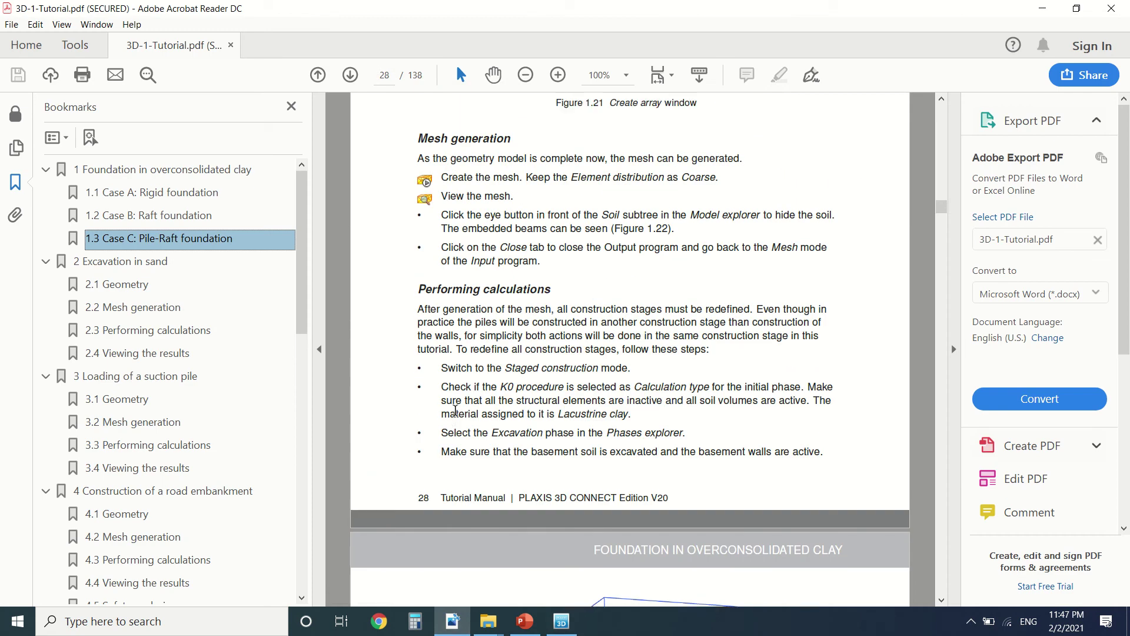
{"action": "scroll", "coordinate": [455, 411], "scroll_direction": "up", "scroll_amount": 3}
{"action": "scroll", "coordinate": [456, 410], "scroll_direction": "down", "scroll_amount": 3}
{"action": "scroll", "coordinate": [457, 408], "scroll_direction": "up", "scroll_amount": 3}
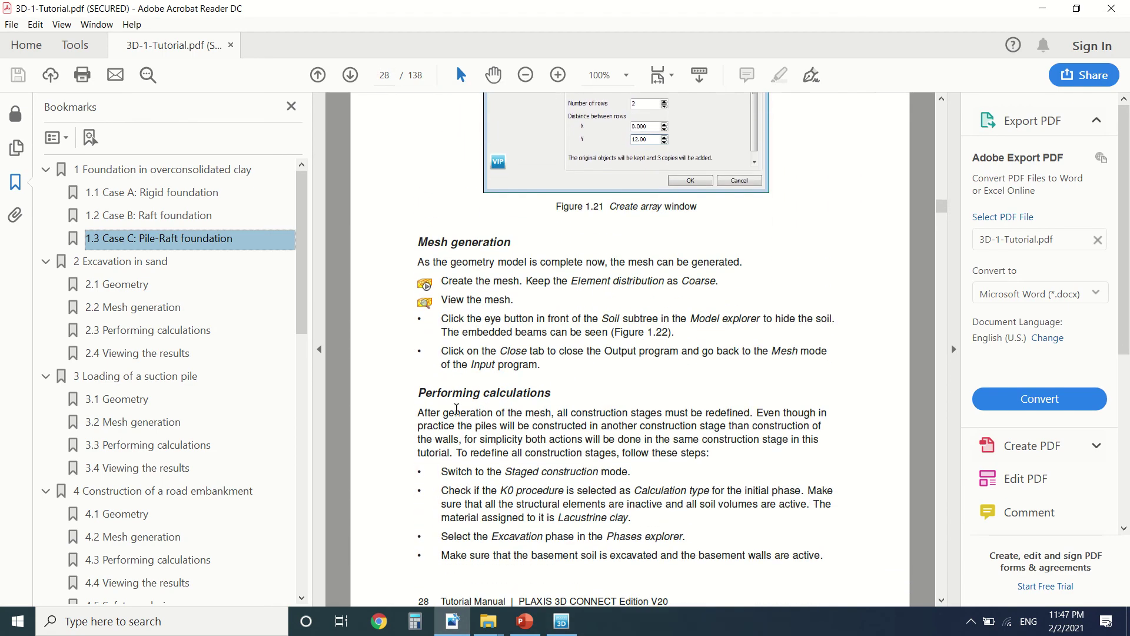
{"action": "scroll", "coordinate": [457, 409], "scroll_direction": "down", "scroll_amount": 5}
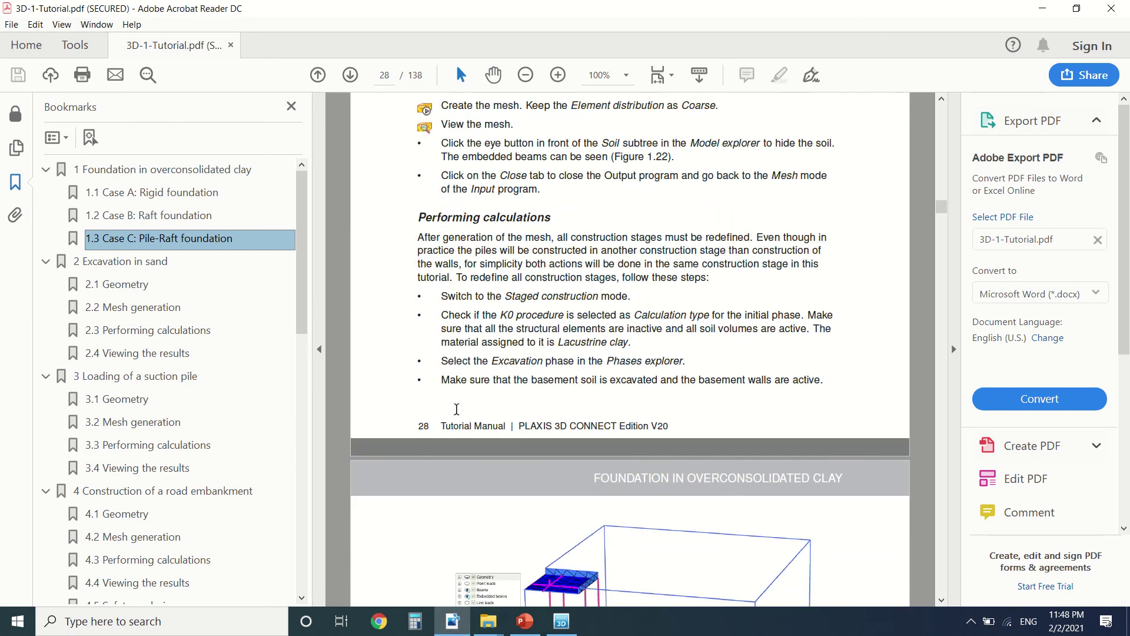
{"action": "scroll", "coordinate": [457, 409], "scroll_direction": "down", "scroll_amount": 9}
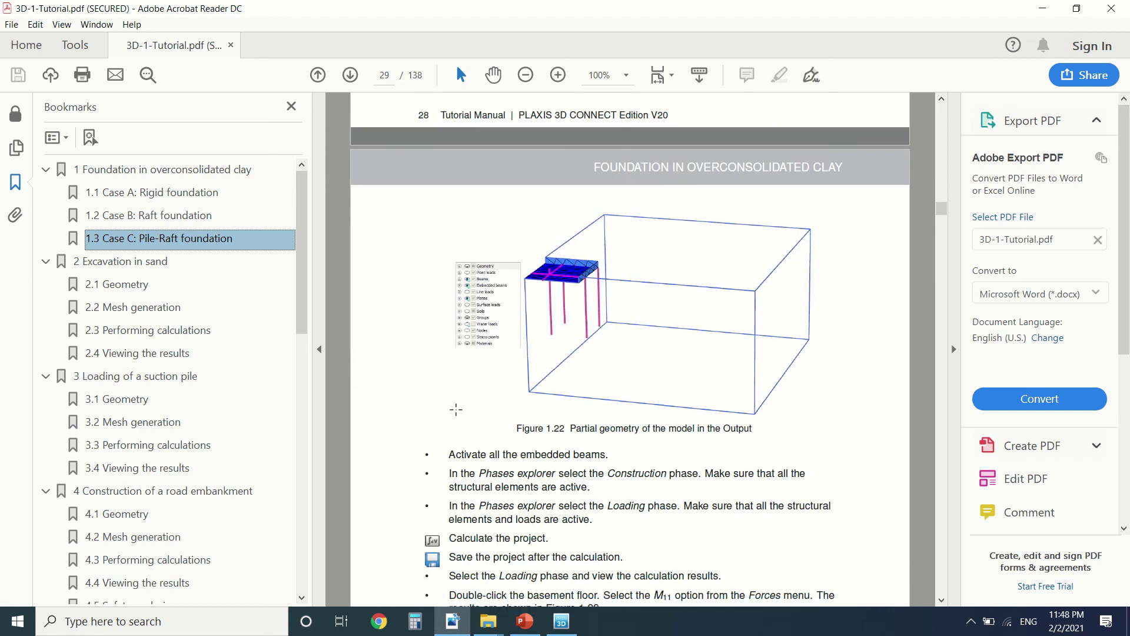
{"action": "scroll", "coordinate": [456, 409], "scroll_direction": "down", "scroll_amount": 2}
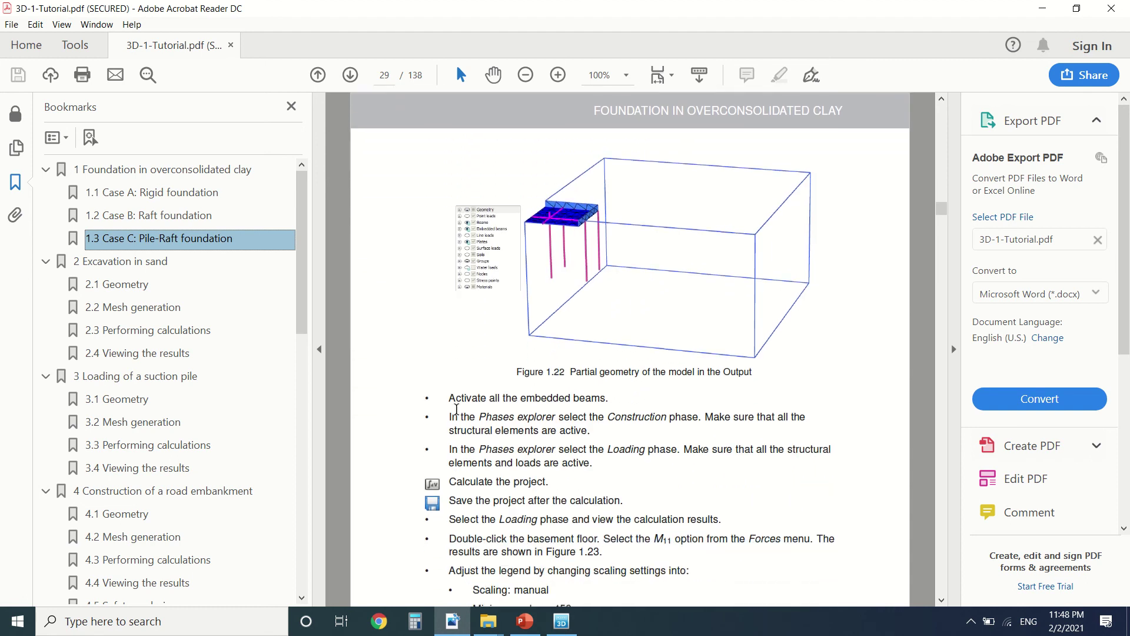
{"action": "scroll", "coordinate": [456, 408], "scroll_direction": "down", "scroll_amount": 2}
{"action": "scroll", "coordinate": [457, 409], "scroll_direction": "down", "scroll_amount": 1}
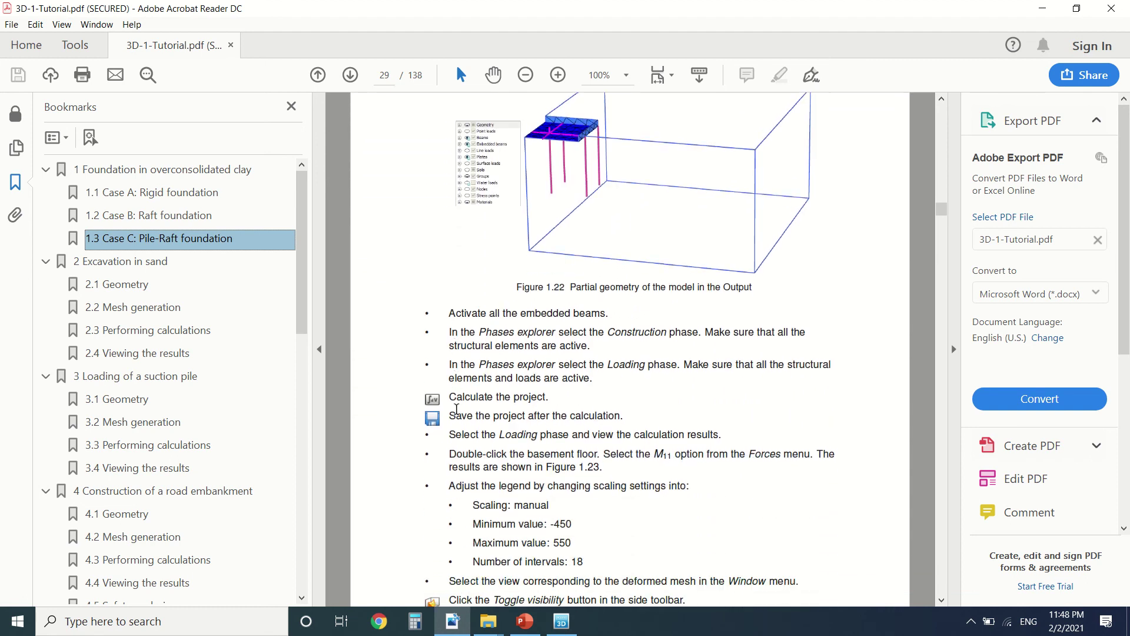
- Calculate all phases of the Case C model, ignoring the curve-points warning
{"action": "left_click", "coordinate": [562, 621]}
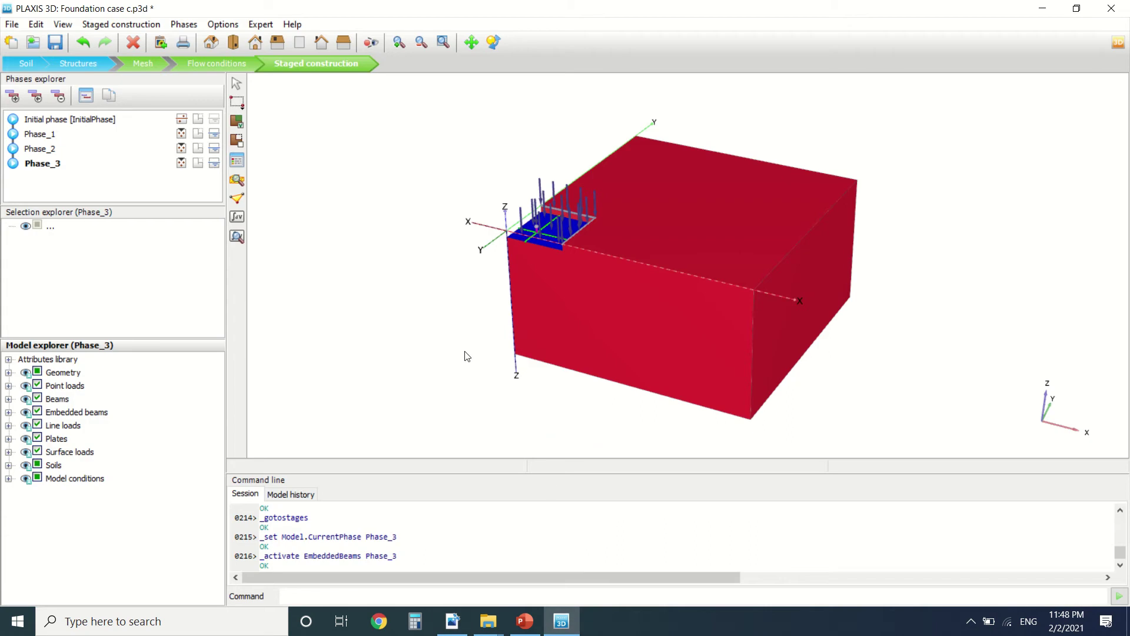
{"action": "left_click", "coordinate": [242, 222]}
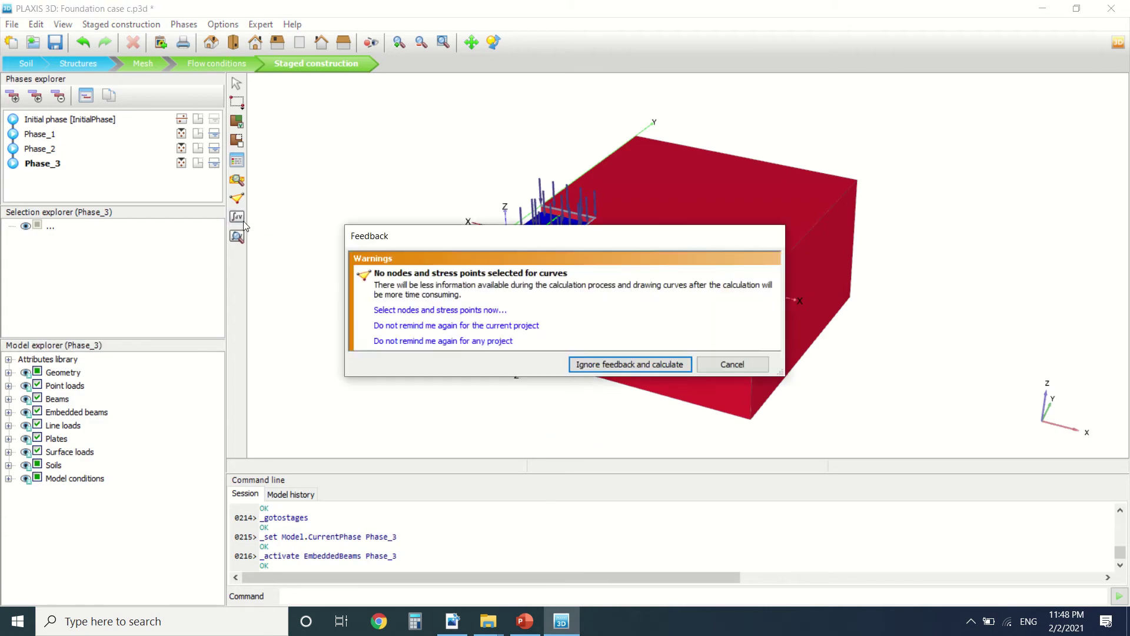
{"action": "left_click", "coordinate": [609, 363]}
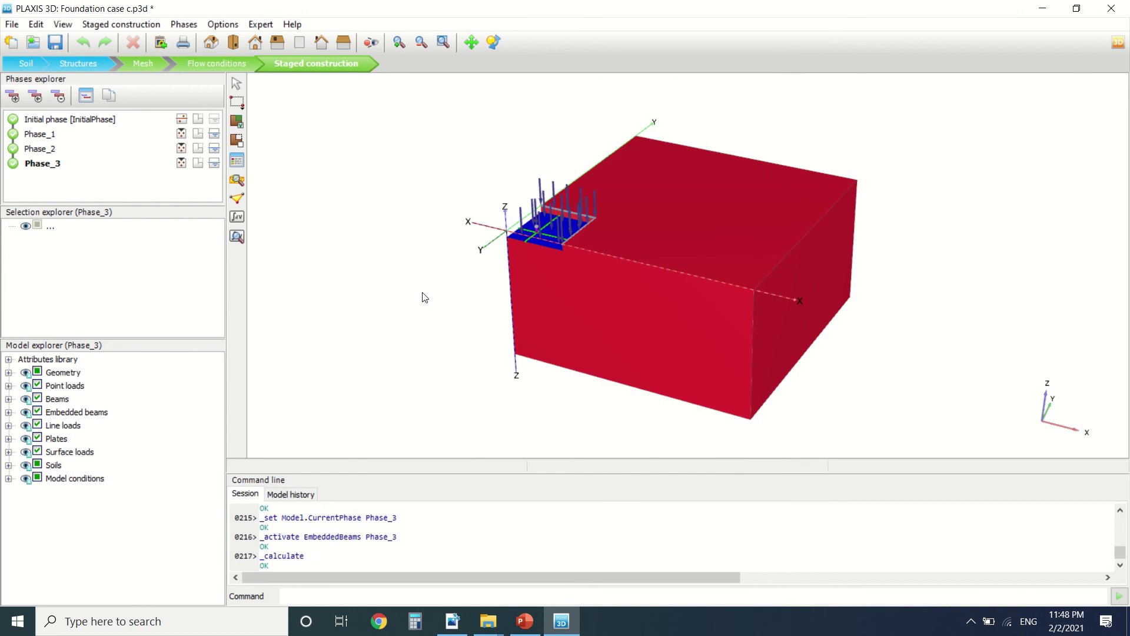
- Open Phase_3's results in Output, showing a maximum displacement of 0.06904 m
{"action": "left_click", "coordinate": [236, 238]}
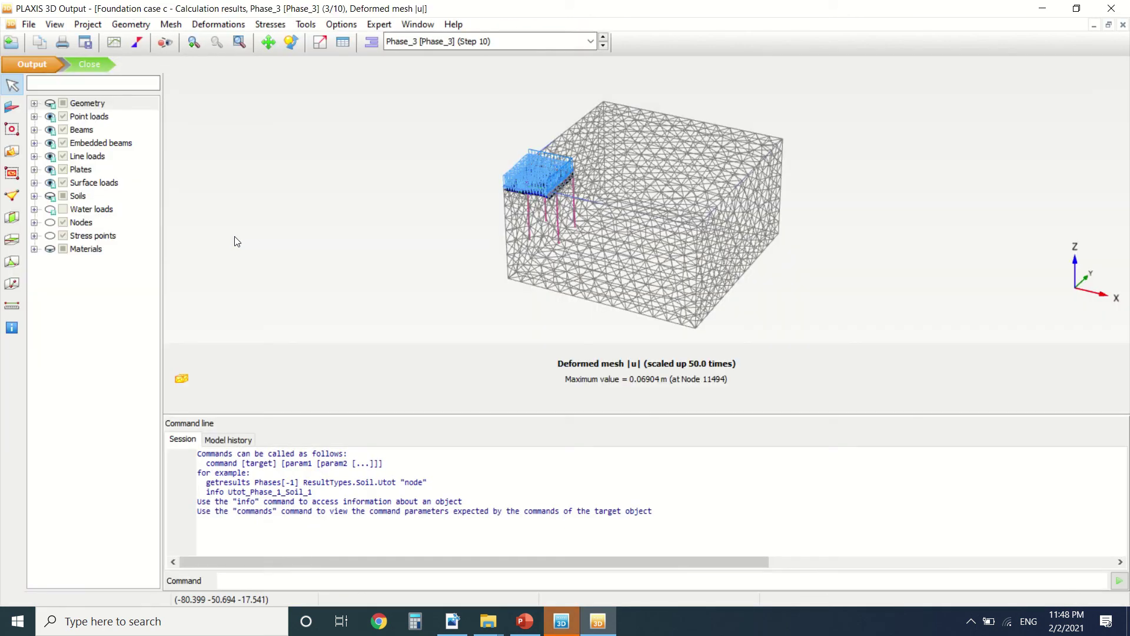
- Hide the line, point and surface loads in Output to expose the raft
{"action": "scroll", "coordinate": [581, 207], "scroll_direction": "up", "scroll_amount": 2}
{"action": "scroll", "coordinate": [511, 168], "scroll_direction": "up", "scroll_amount": 2}
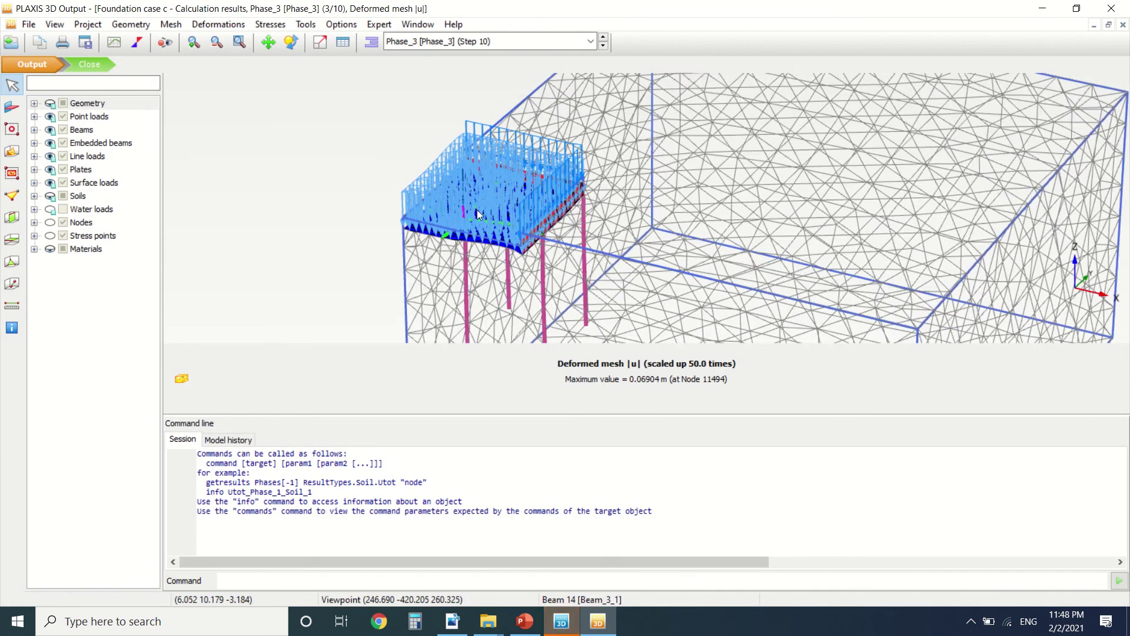
{"action": "scroll", "coordinate": [469, 219], "scroll_direction": "up", "scroll_amount": 3}
{"action": "scroll", "coordinate": [468, 219], "scroll_direction": "up", "scroll_amount": 2}
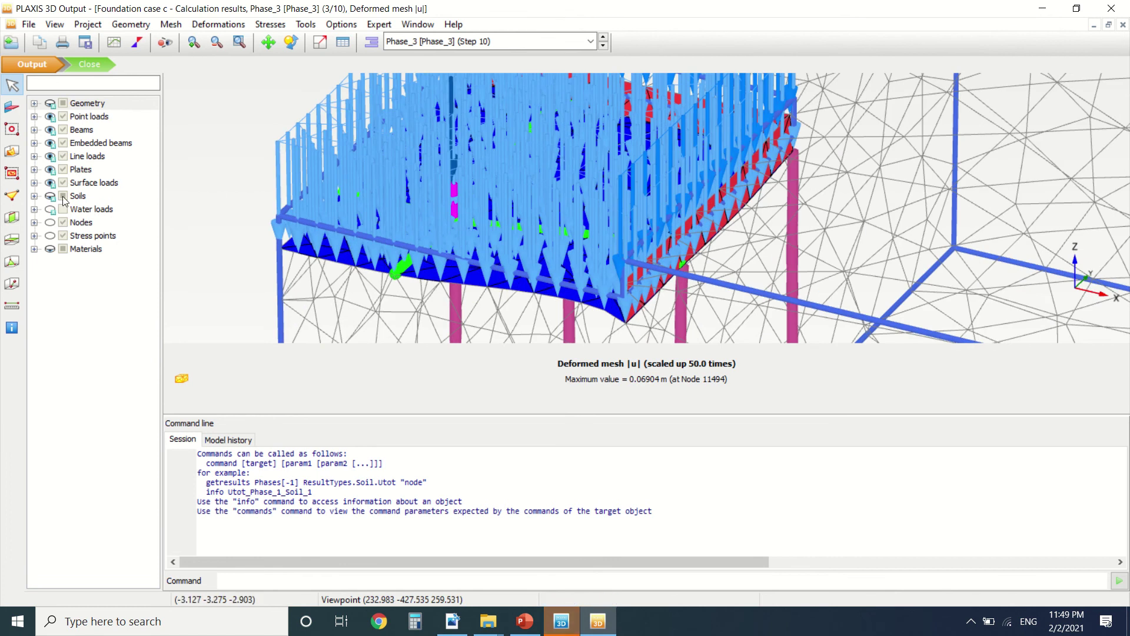
{"action": "left_click", "coordinate": [49, 157]}
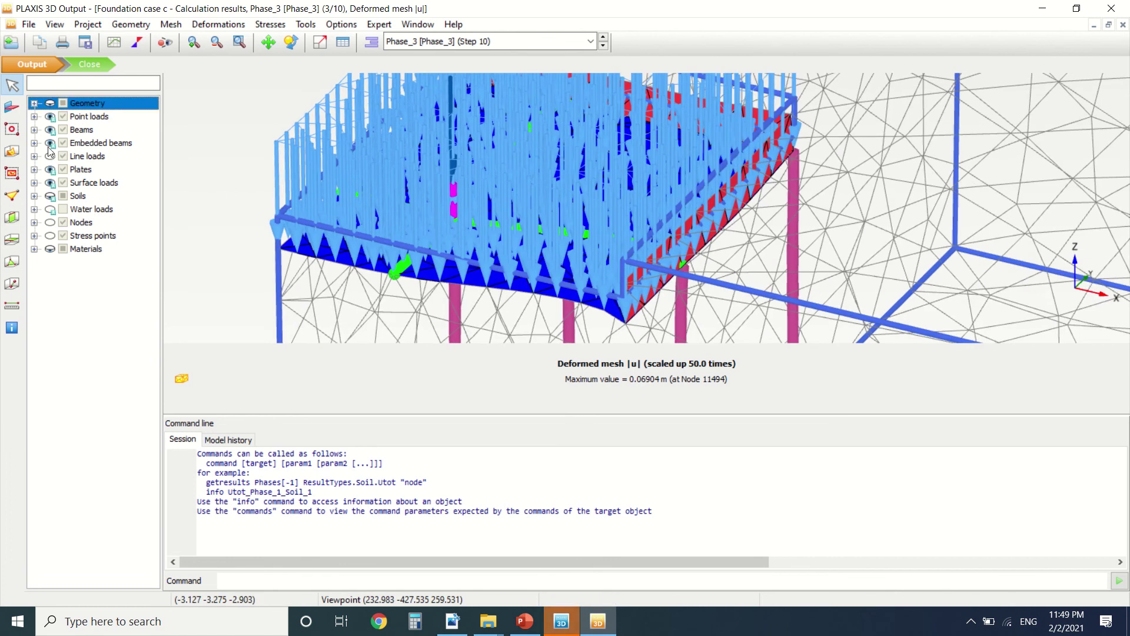
{"action": "left_click", "coordinate": [50, 117]}
{"action": "left_click", "coordinate": [51, 184]}
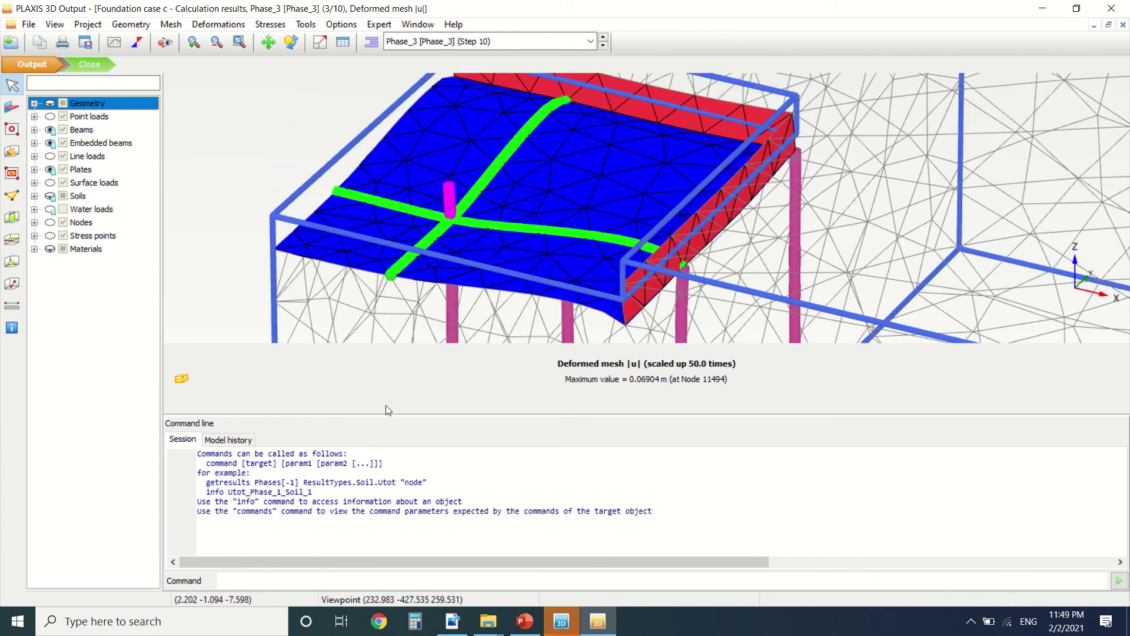
{"action": "scroll", "coordinate": [598, 259], "scroll_direction": "down", "scroll_amount": 6}
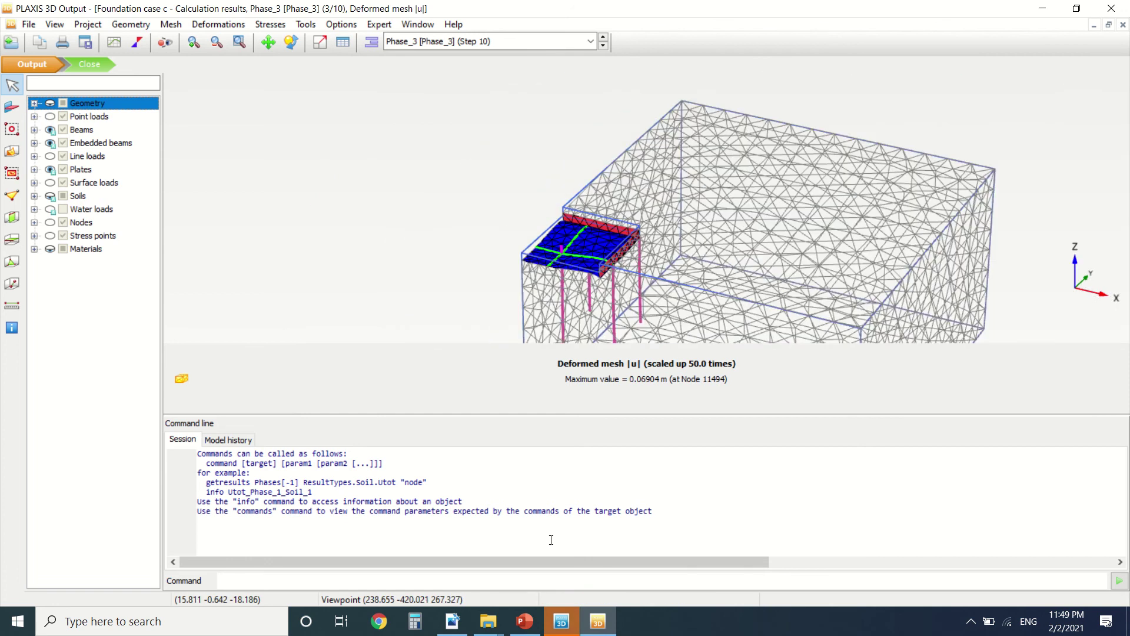
- Read the tutorial PDF's instructions for viewing the raft results
{"action": "left_click", "coordinate": [460, 618]}
{"action": "scroll", "coordinate": [436, 306], "scroll_direction": "down", "scroll_amount": 10}
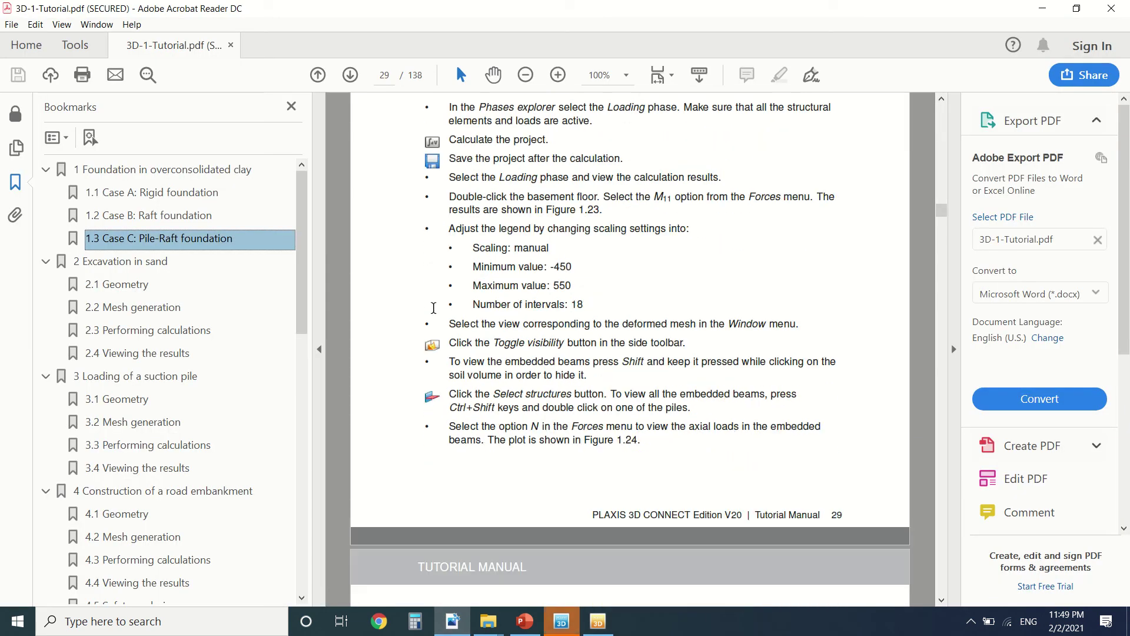
{"action": "scroll", "coordinate": [436, 307], "scroll_direction": "down", "scroll_amount": 10}
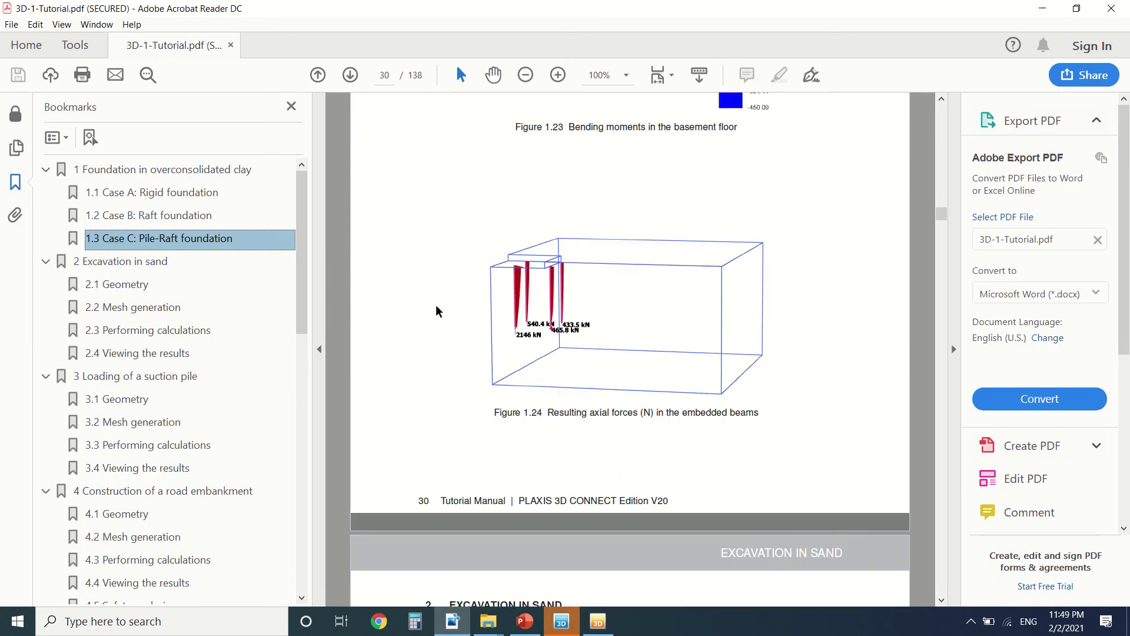
{"action": "scroll", "coordinate": [439, 309], "scroll_direction": "down", "scroll_amount": 6}
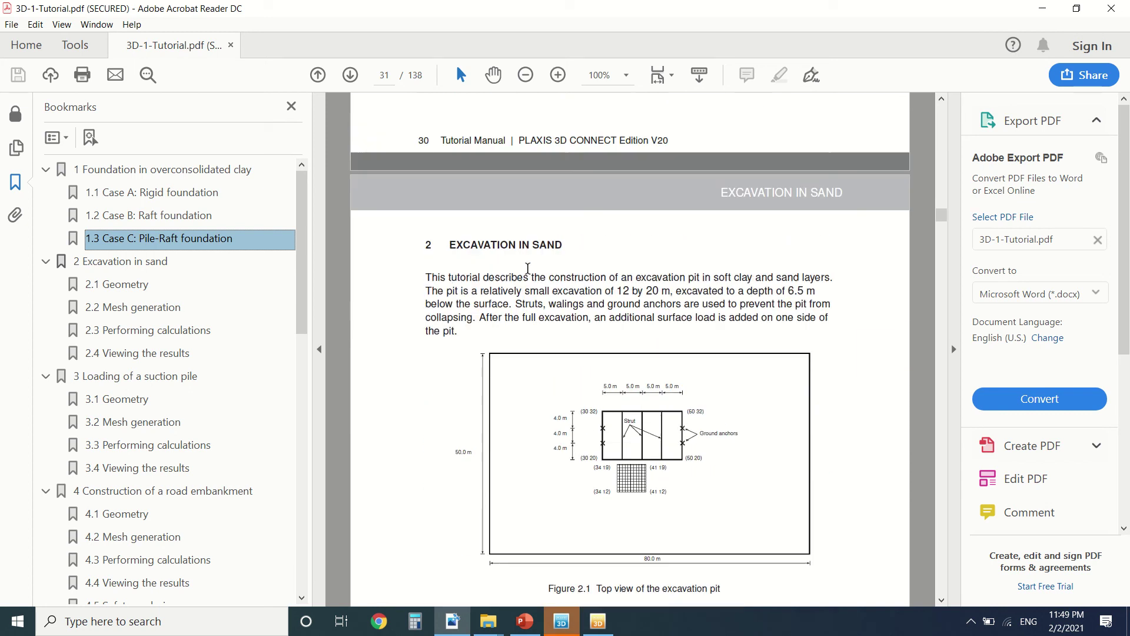
{"action": "scroll", "coordinate": [554, 273], "scroll_direction": "up", "scroll_amount": 9}
{"action": "scroll", "coordinate": [554, 274], "scroll_direction": "up", "scroll_amount": 8}
- Open the raft plate's results in a separate Output window
{"action": "key", "text": "alt+Tab"}
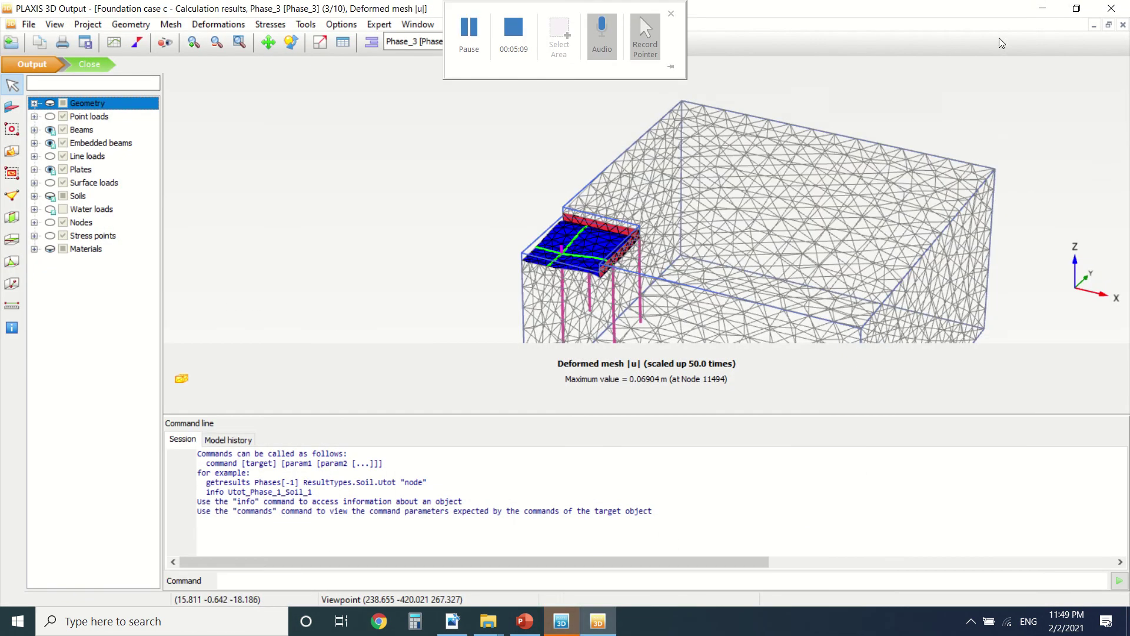
{"action": "double_click", "coordinate": [595, 266]}
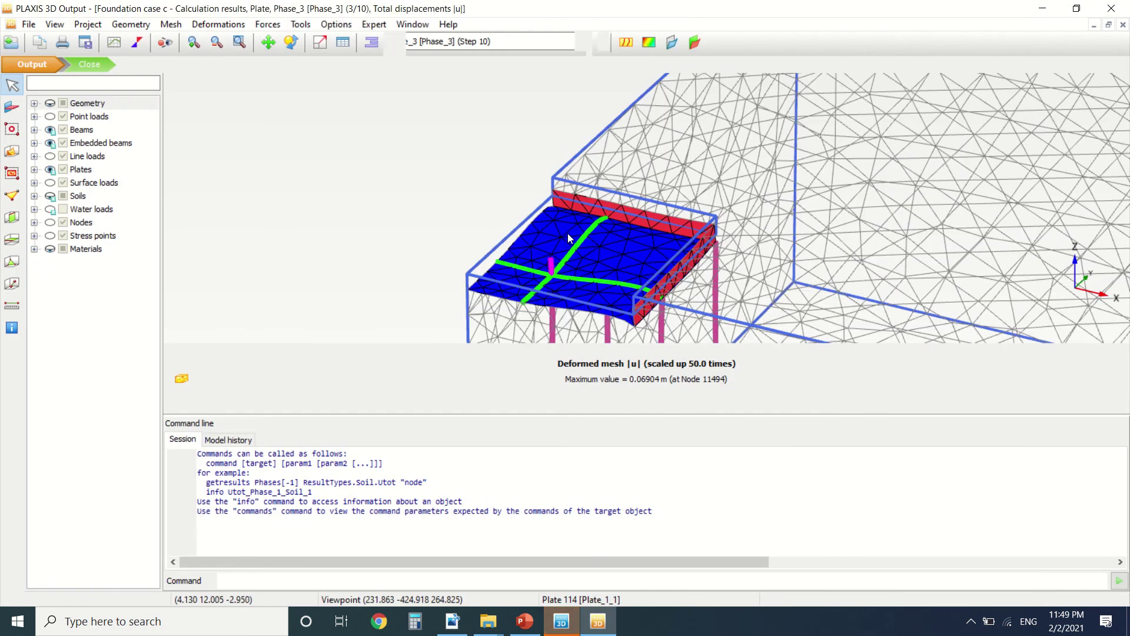
{"action": "scroll", "coordinate": [546, 185], "scroll_direction": "up", "scroll_amount": 5}
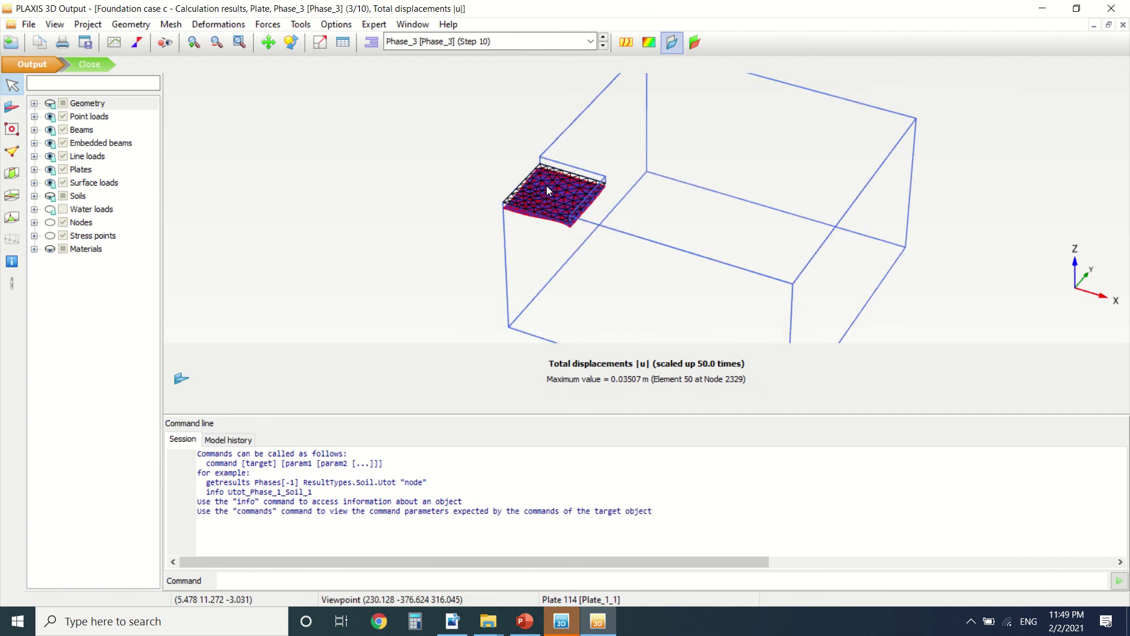
{"action": "scroll", "coordinate": [536, 237], "scroll_direction": "up", "scroll_amount": 3}
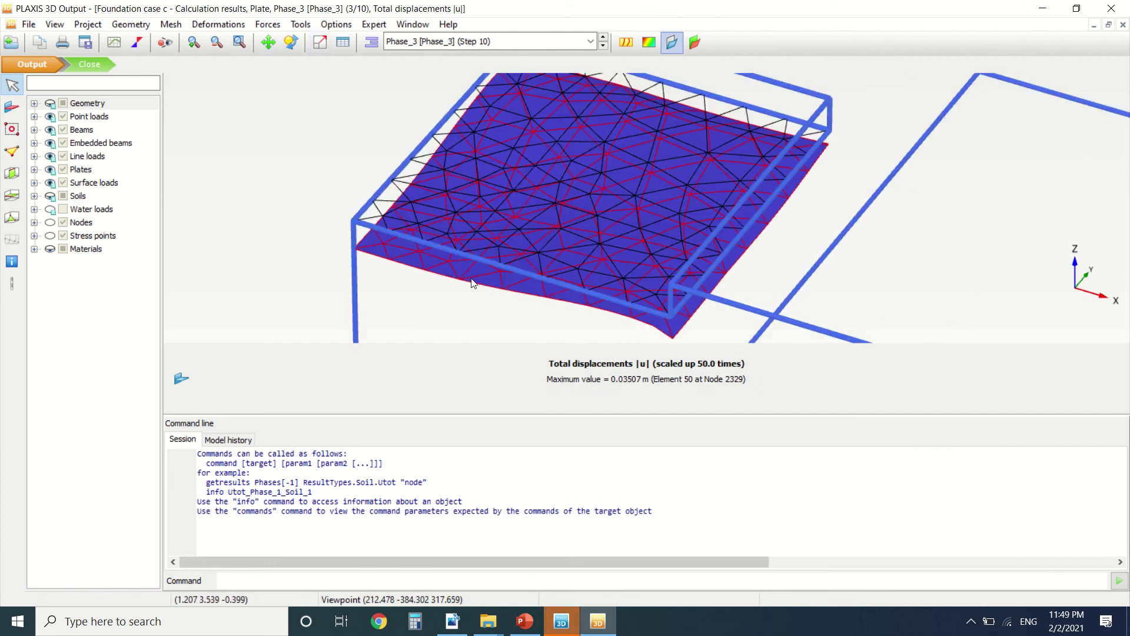
{"action": "left_click", "coordinate": [452, 621]}
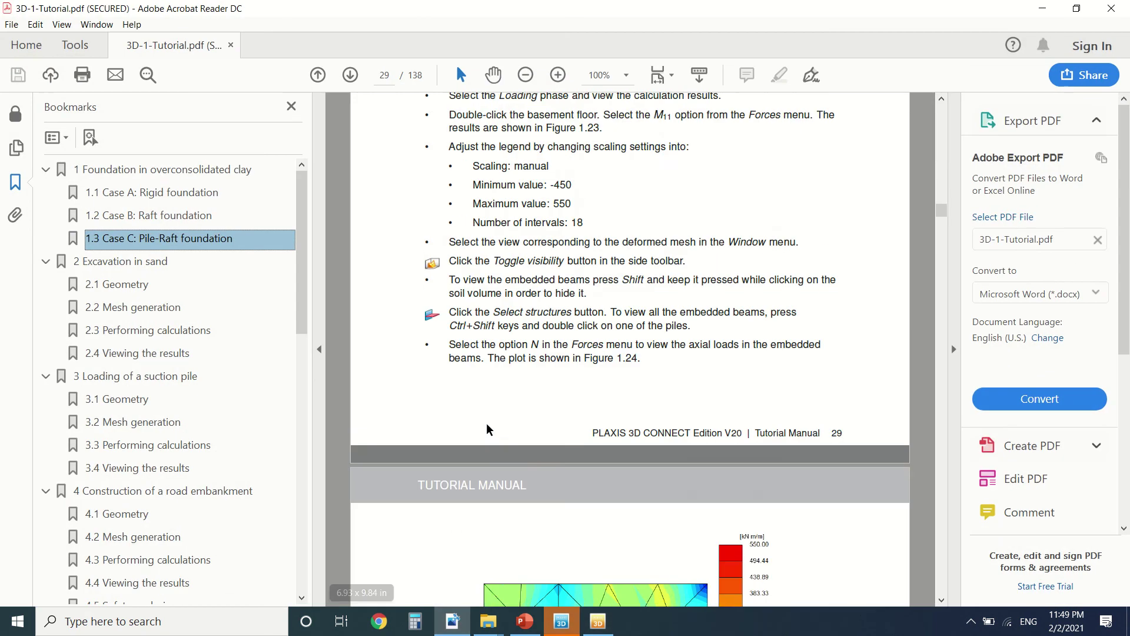
{"action": "scroll", "coordinate": [487, 430], "scroll_direction": "down", "scroll_amount": 10}
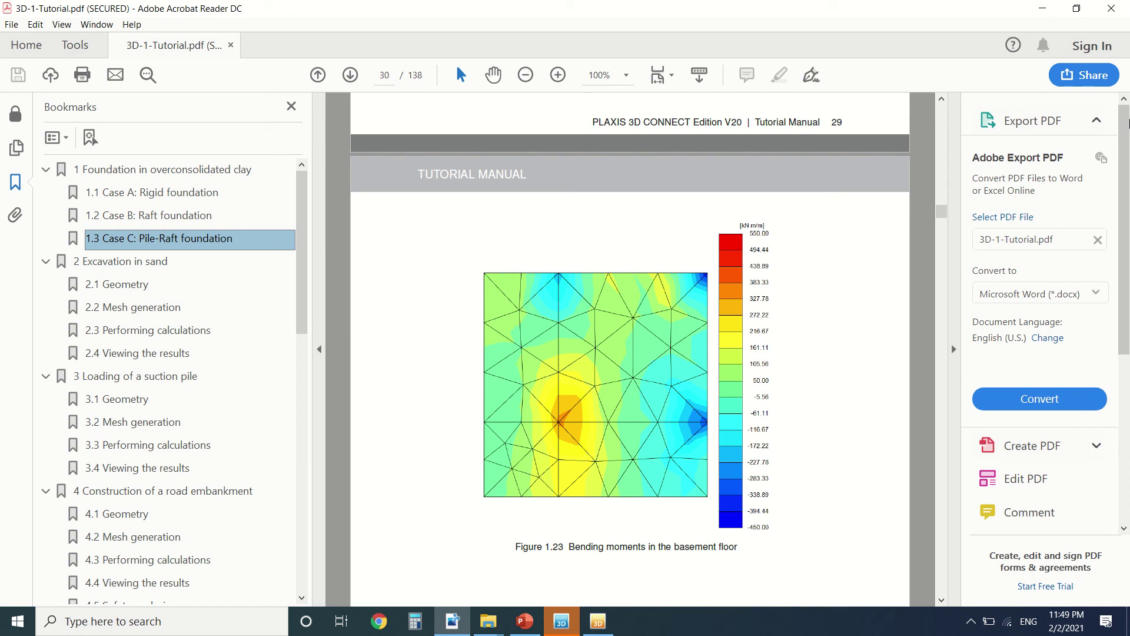
- Plot the raft's M11 bending moments as shaded colour contours
{"action": "key", "text": "alt+Tab"}
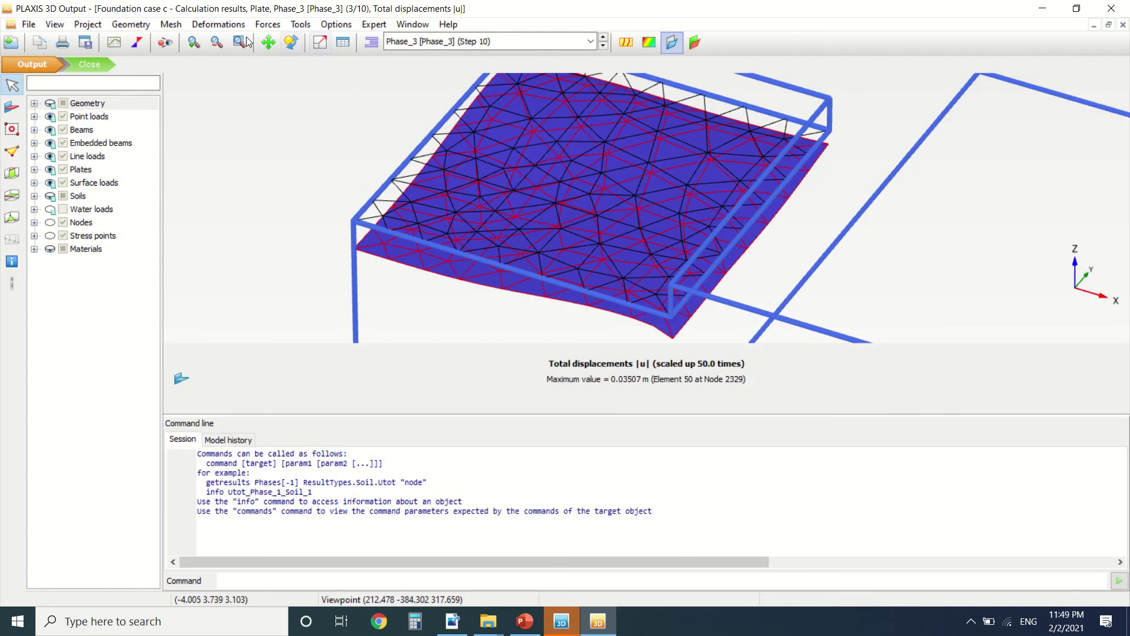
{"action": "left_click", "coordinate": [268, 24]}
{"action": "left_click", "coordinate": [305, 149]}
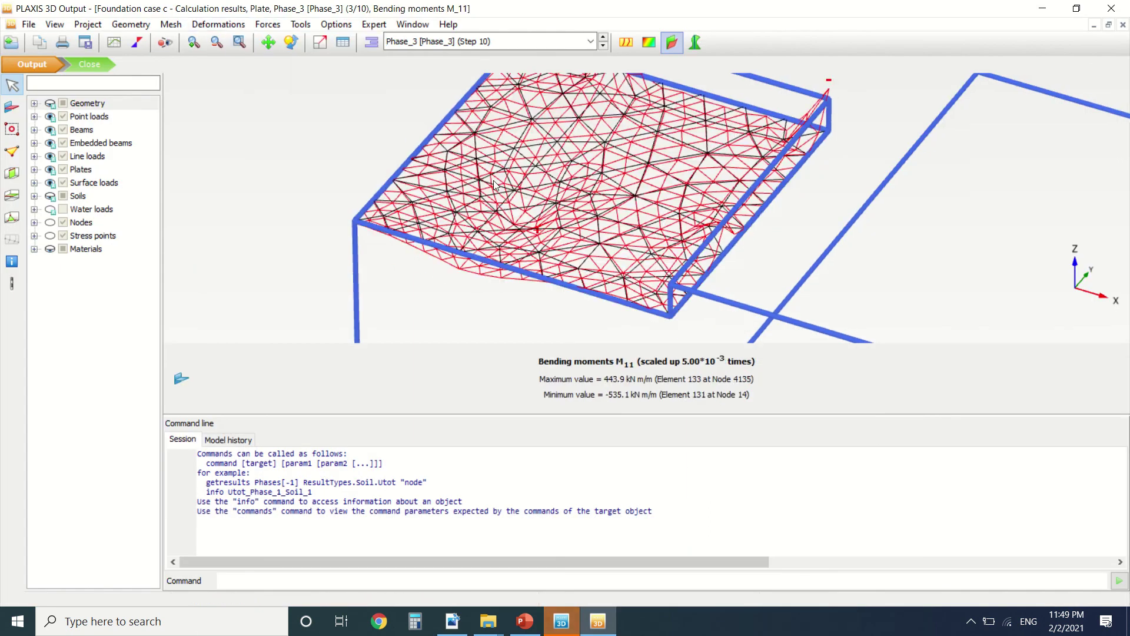
{"action": "left_click", "coordinate": [649, 42]}
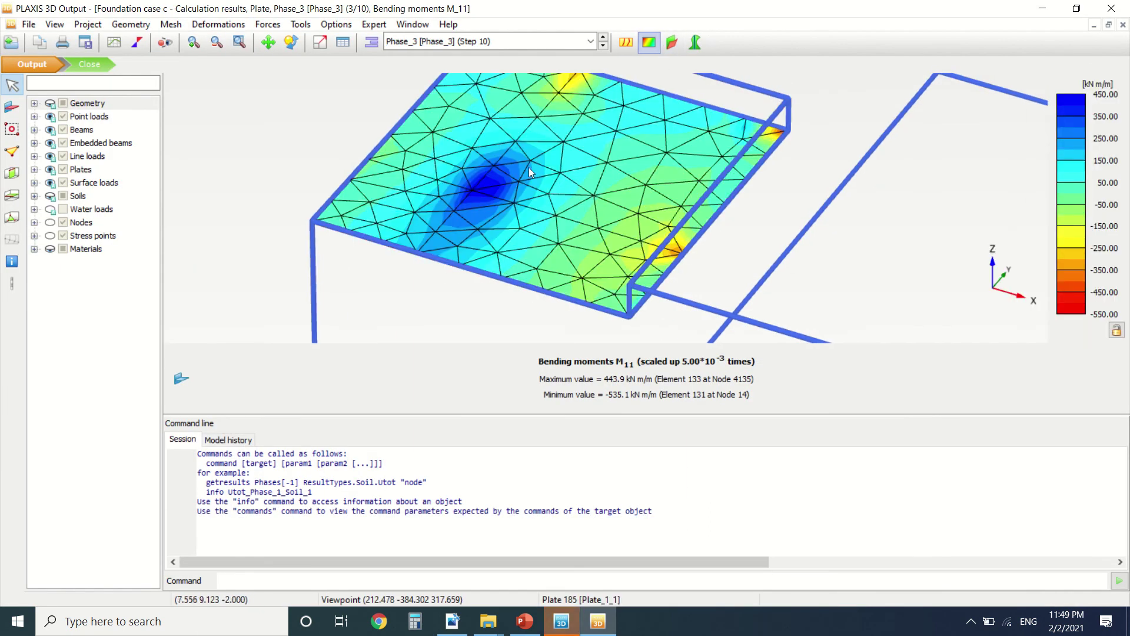
{"action": "scroll", "coordinate": [553, 207], "scroll_direction": "down", "scroll_amount": 3}
{"action": "scroll", "coordinate": [565, 194], "scroll_direction": "up", "scroll_amount": 6}
{"action": "scroll", "coordinate": [595, 153], "scroll_direction": "down", "scroll_amount": 4}
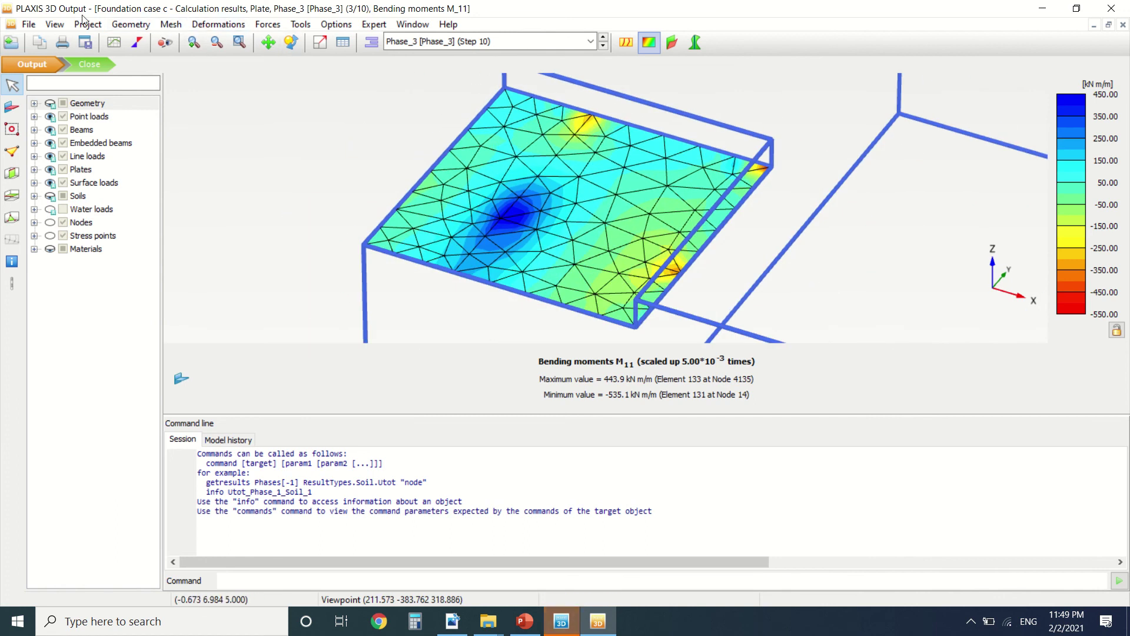
- Hide the embedded beams in the plot, then close the plate results window
{"action": "left_click", "coordinate": [55, 24]}
{"action": "left_click", "coordinate": [416, 150]}
{"action": "scroll", "coordinate": [447, 139], "scroll_direction": "down", "scroll_amount": 2}
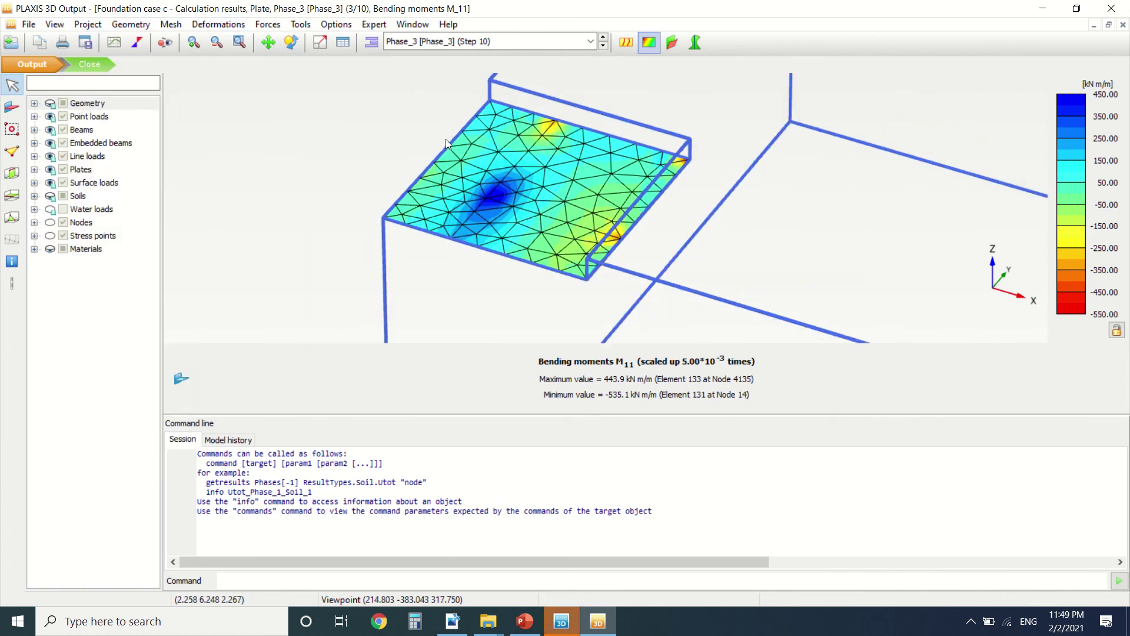
{"action": "scroll", "coordinate": [504, 189], "scroll_direction": "up", "scroll_amount": 1}
{"action": "scroll", "coordinate": [540, 185], "scroll_direction": "up", "scroll_amount": 1}
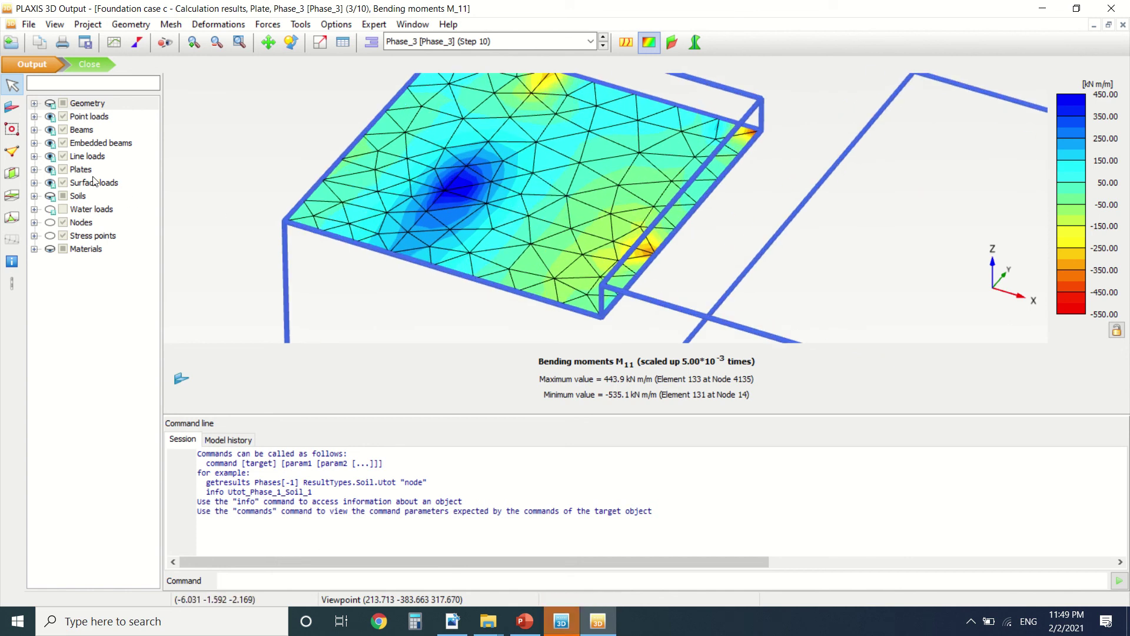
{"action": "left_click", "coordinate": [51, 146]}
{"action": "double_click", "coordinate": [54, 147]}
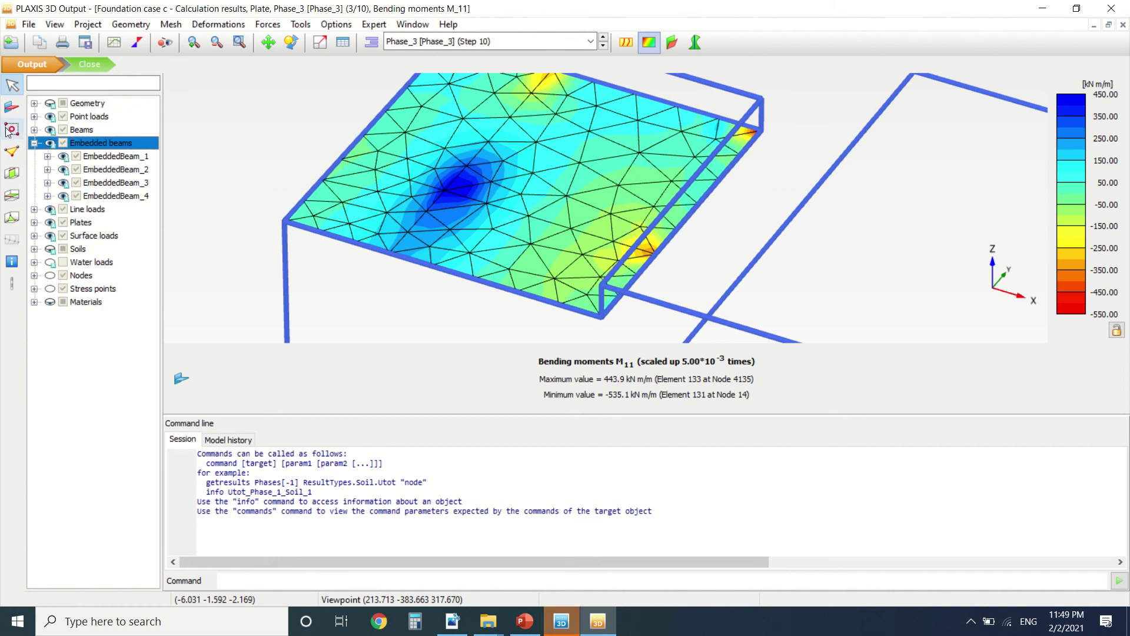
{"action": "left_click", "coordinate": [86, 65]}
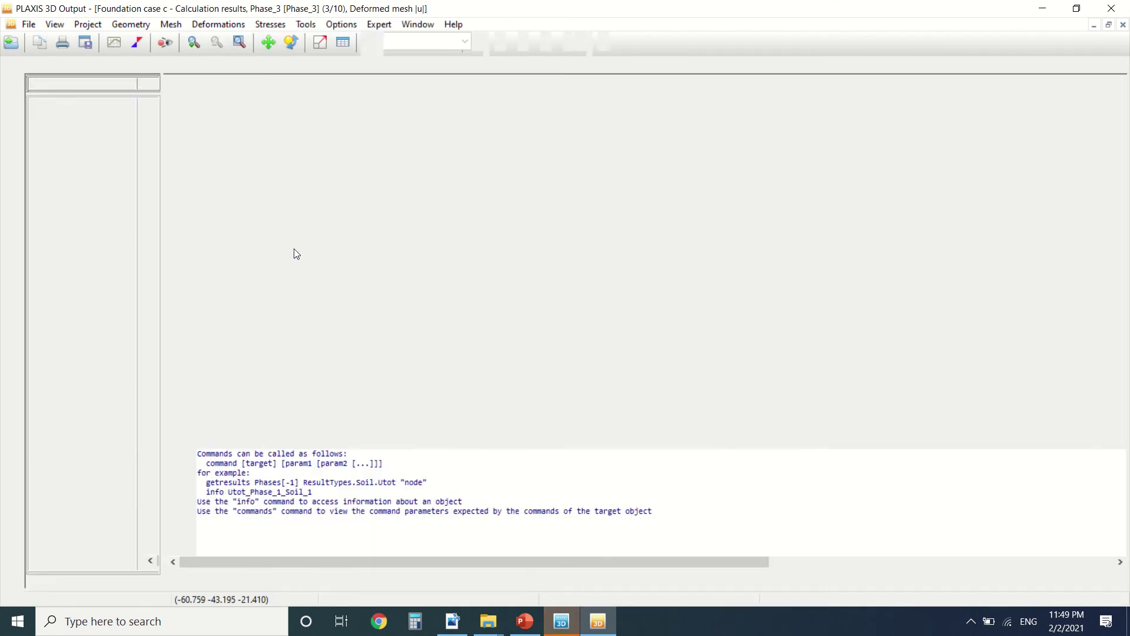
- Zoom in on the piles and open the embedded beams' total displacements in their own window
{"action": "scroll", "coordinate": [517, 209], "scroll_direction": "up", "scroll_amount": 5}
{"action": "scroll", "coordinate": [543, 190], "scroll_direction": "up", "scroll_amount": 3}
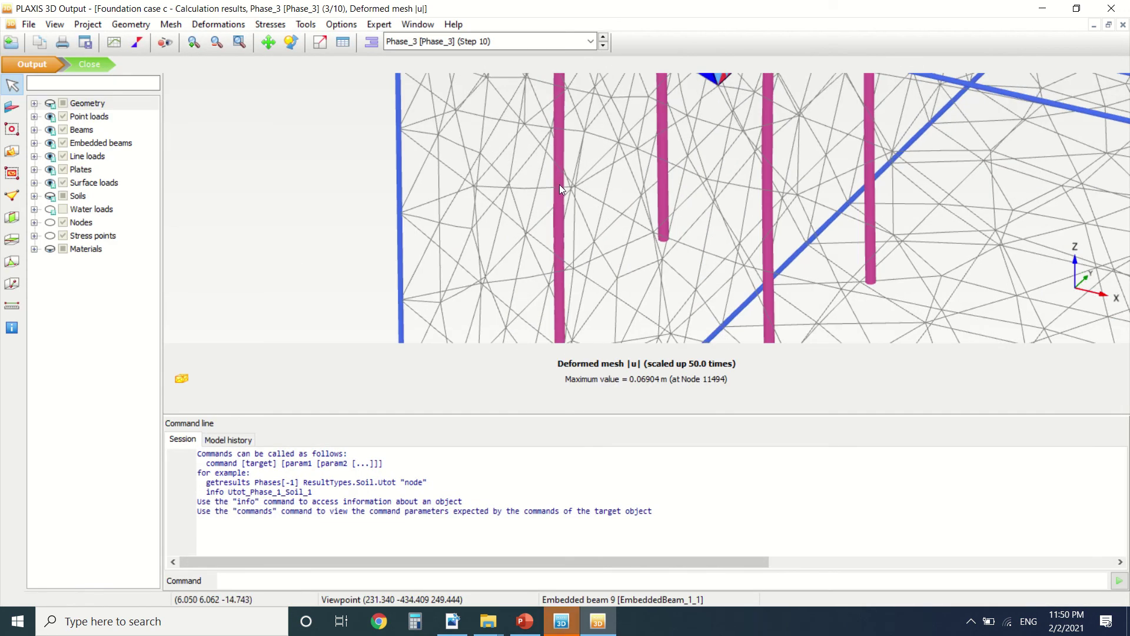
{"action": "double_click", "coordinate": [560, 183]}
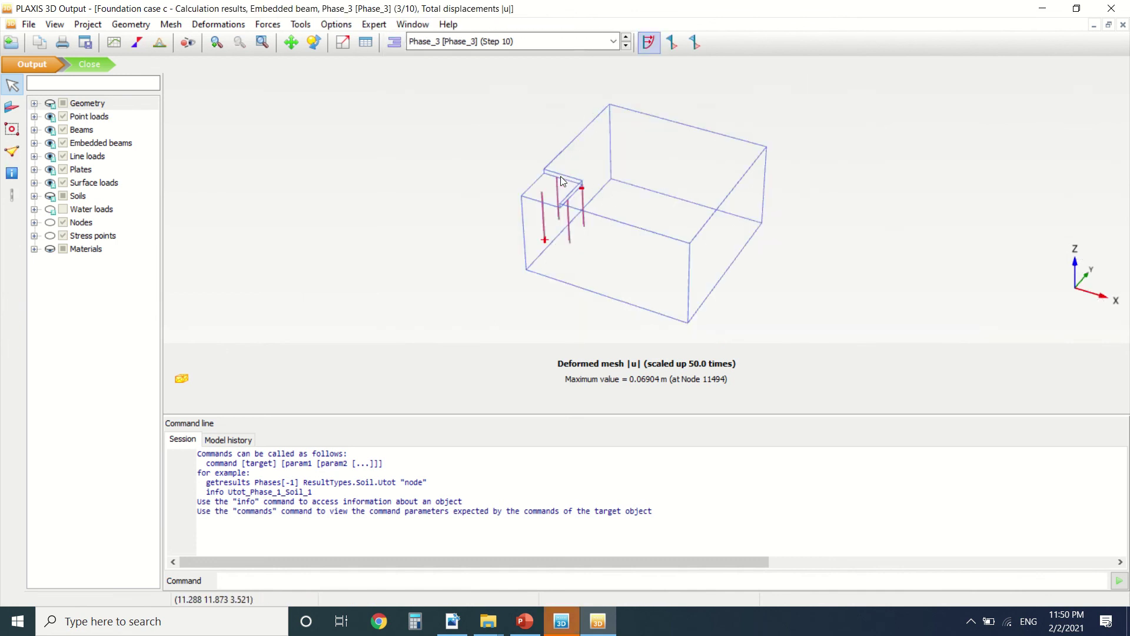
{"action": "scroll", "coordinate": [563, 228], "scroll_direction": "up", "scroll_amount": 10}
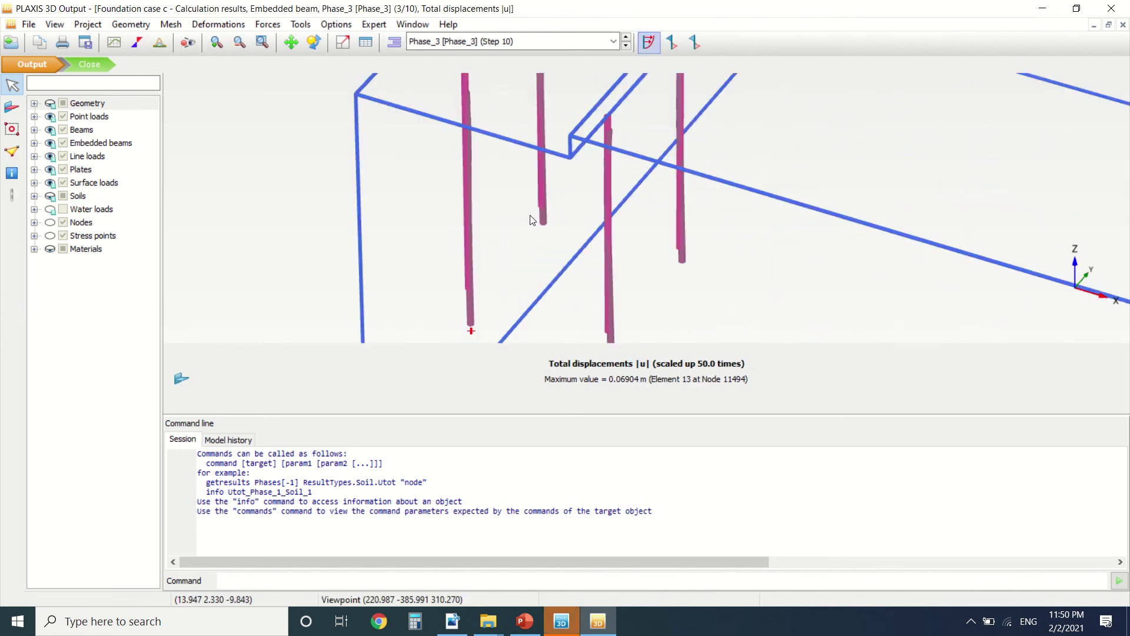
{"action": "scroll", "coordinate": [352, 139], "scroll_direction": "down", "scroll_amount": 3}
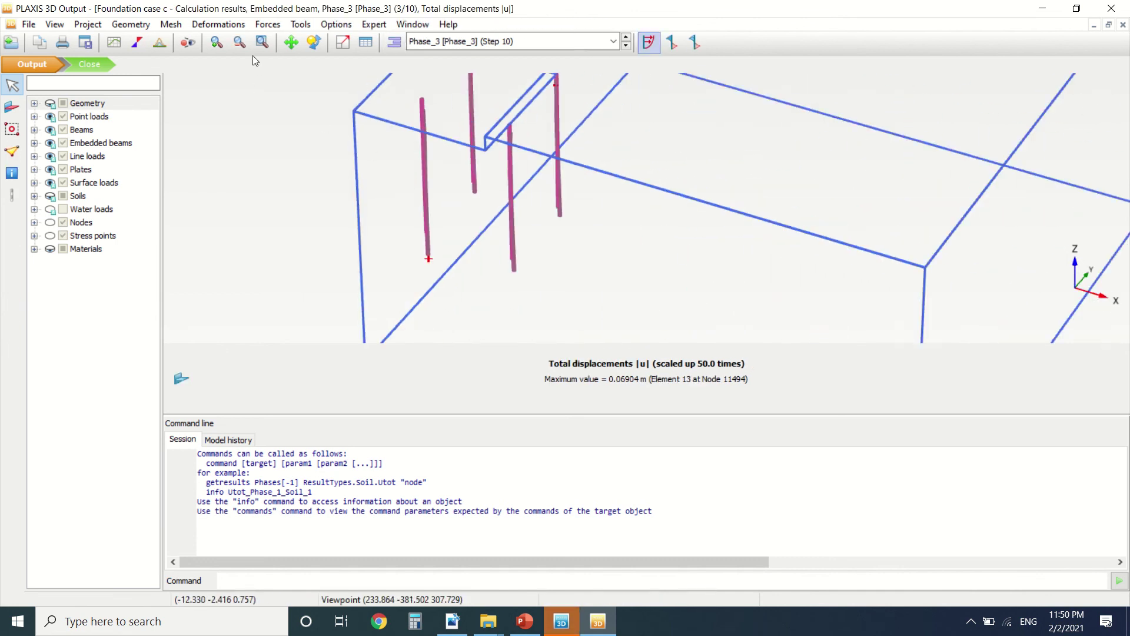
- Plot the piles' axial forces N and zoom in to read the values
{"action": "left_click", "coordinate": [267, 24]}
{"action": "left_click", "coordinate": [278, 45]}
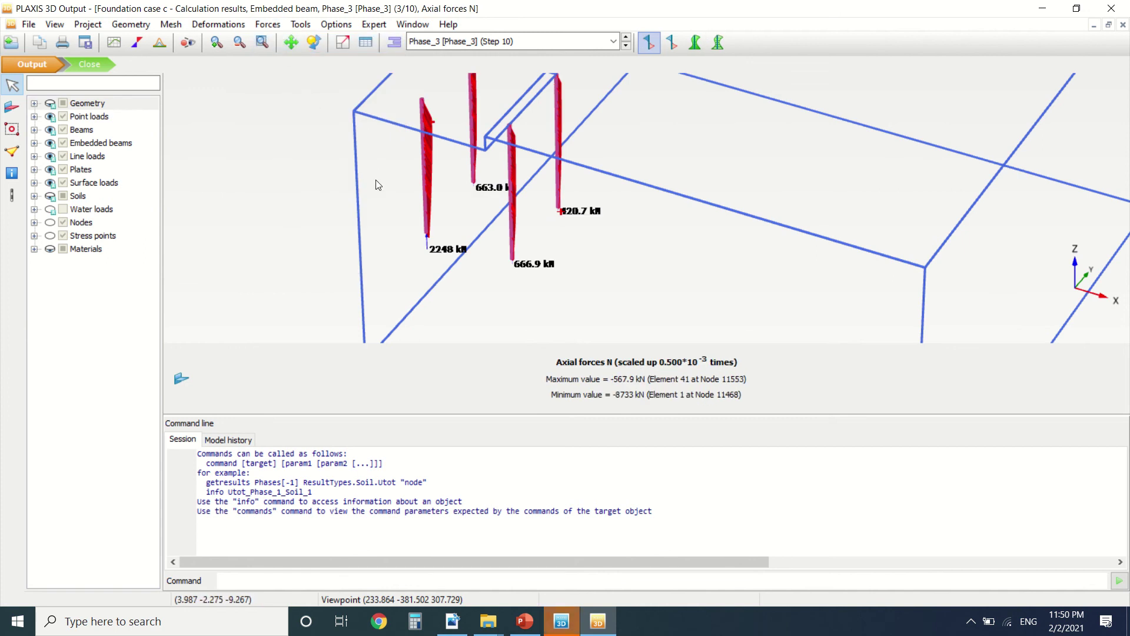
{"action": "scroll", "coordinate": [468, 178], "scroll_direction": "up", "scroll_amount": 1}
{"action": "scroll", "coordinate": [468, 178], "scroll_direction": "up", "scroll_amount": 1}
{"action": "scroll", "coordinate": [467, 178], "scroll_direction": "down", "scroll_amount": 1}
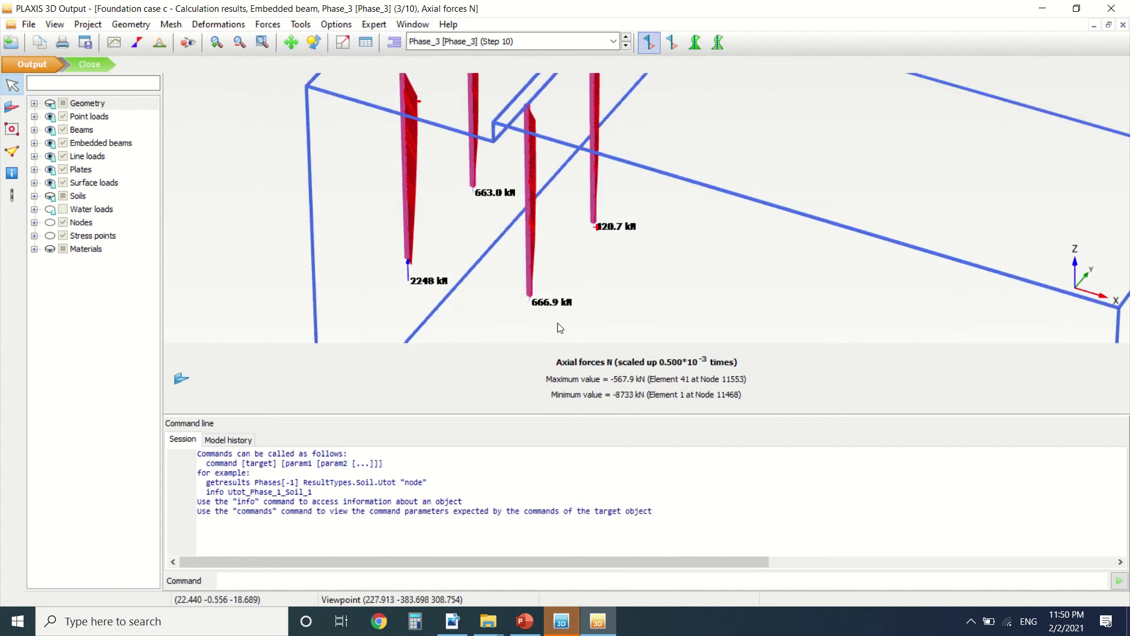
{"action": "scroll", "coordinate": [567, 302], "scroll_direction": "up", "scroll_amount": 1}
{"action": "scroll", "coordinate": [400, 188], "scroll_direction": "up", "scroll_amount": 2}
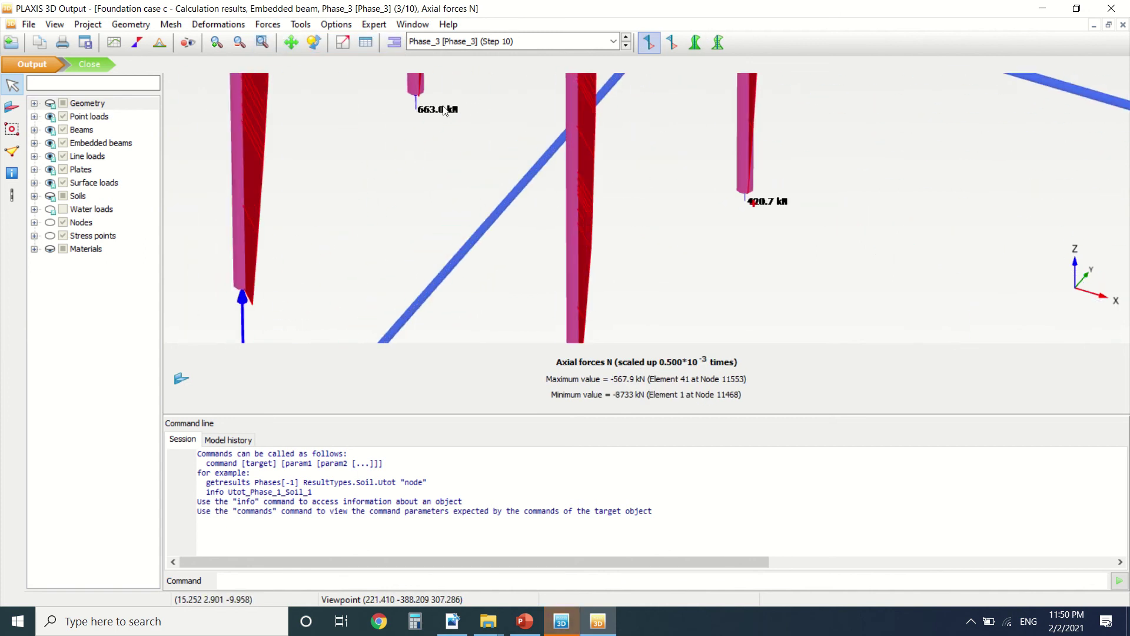
{"action": "scroll", "coordinate": [396, 187], "scroll_direction": "down", "scroll_amount": 2}
{"action": "scroll", "coordinate": [400, 182], "scroll_direction": "down", "scroll_amount": 3}
{"action": "scroll", "coordinate": [451, 132], "scroll_direction": "up", "scroll_amount": 3}
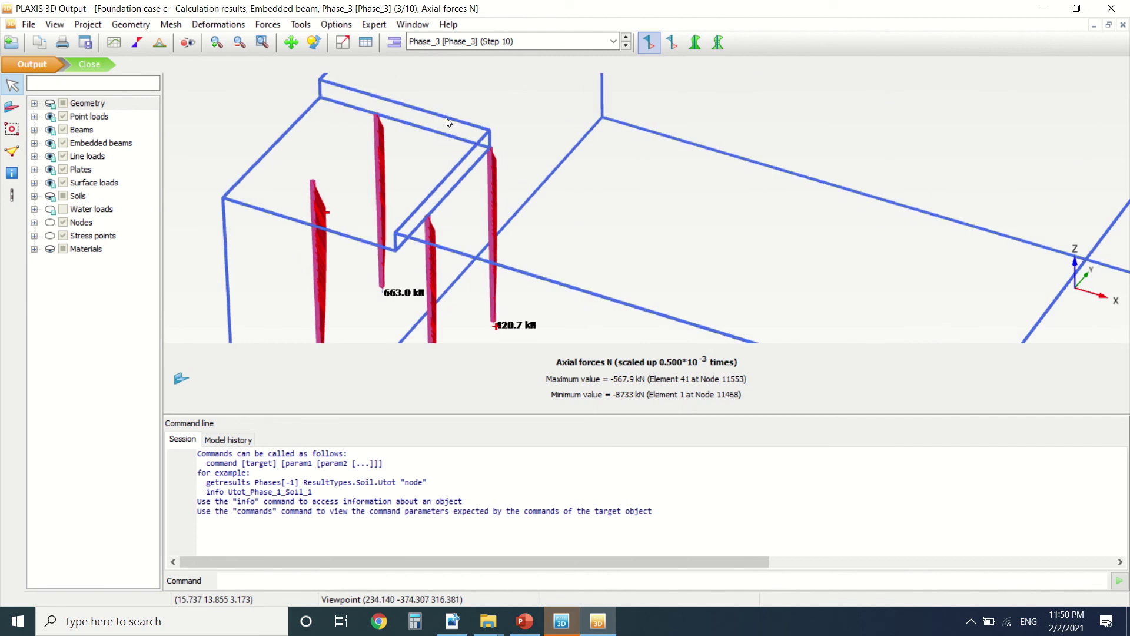
- Briefly show the axial force envelope, then return to the plain N diagrams
{"action": "left_click", "coordinate": [696, 49]}
{"action": "left_click", "coordinate": [718, 52]}
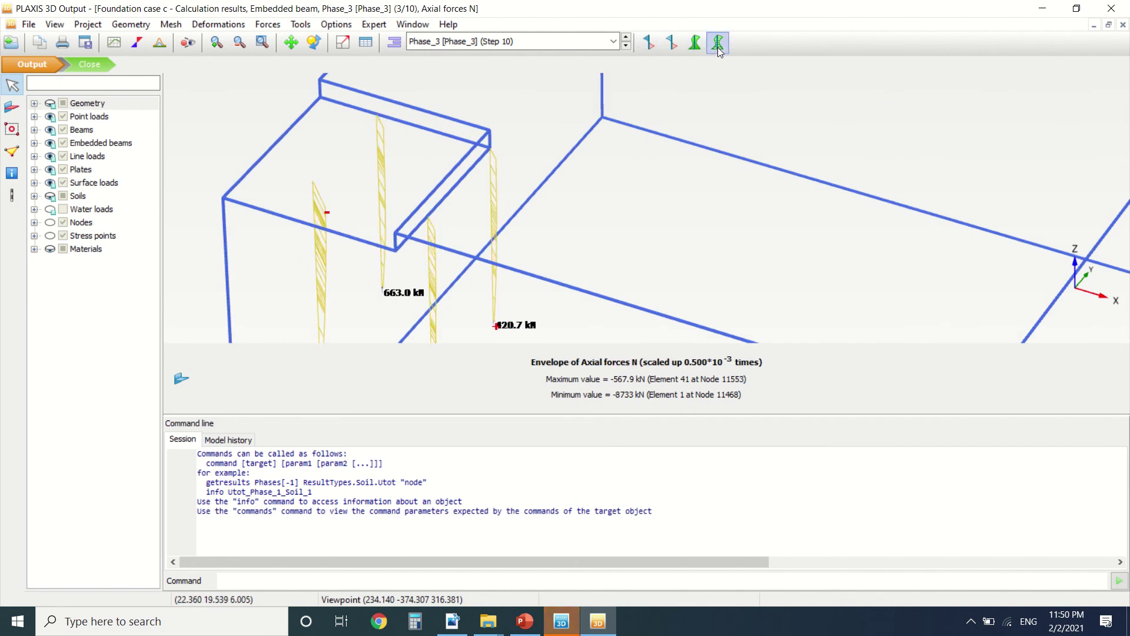
{"action": "left_click", "coordinate": [672, 49]}
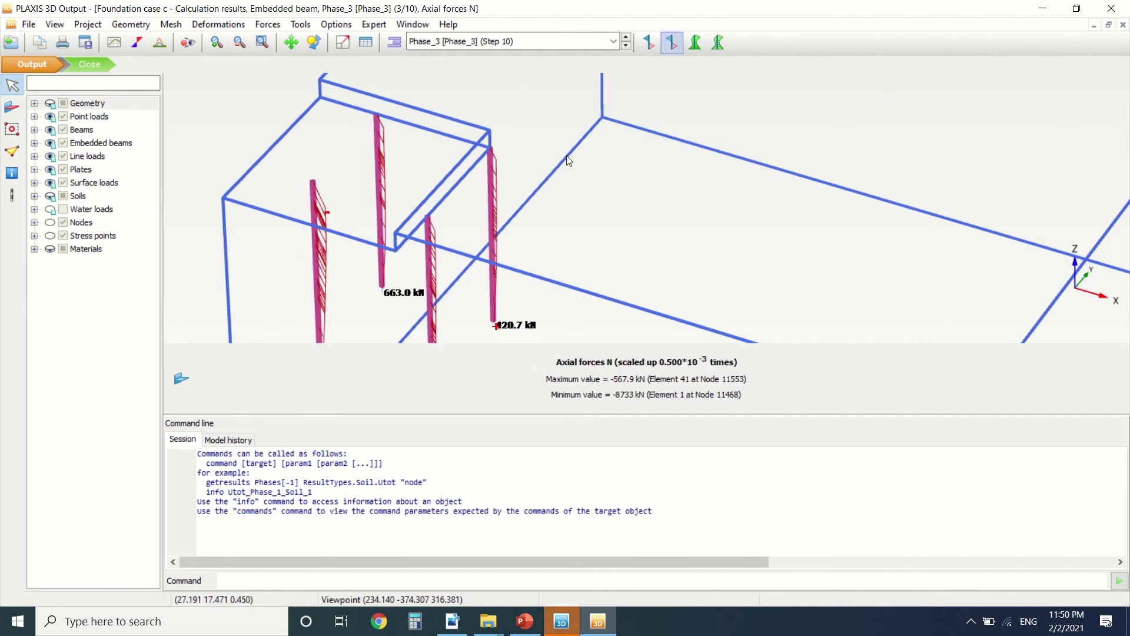
{"action": "scroll", "coordinate": [529, 160], "scroll_direction": "down", "scroll_amount": 1}
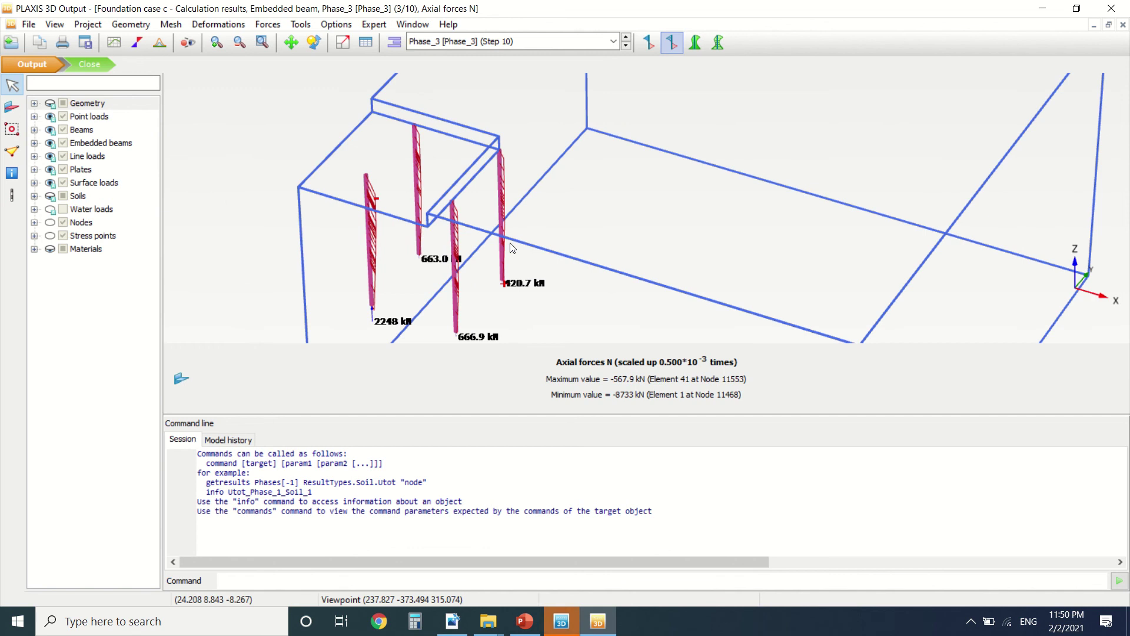